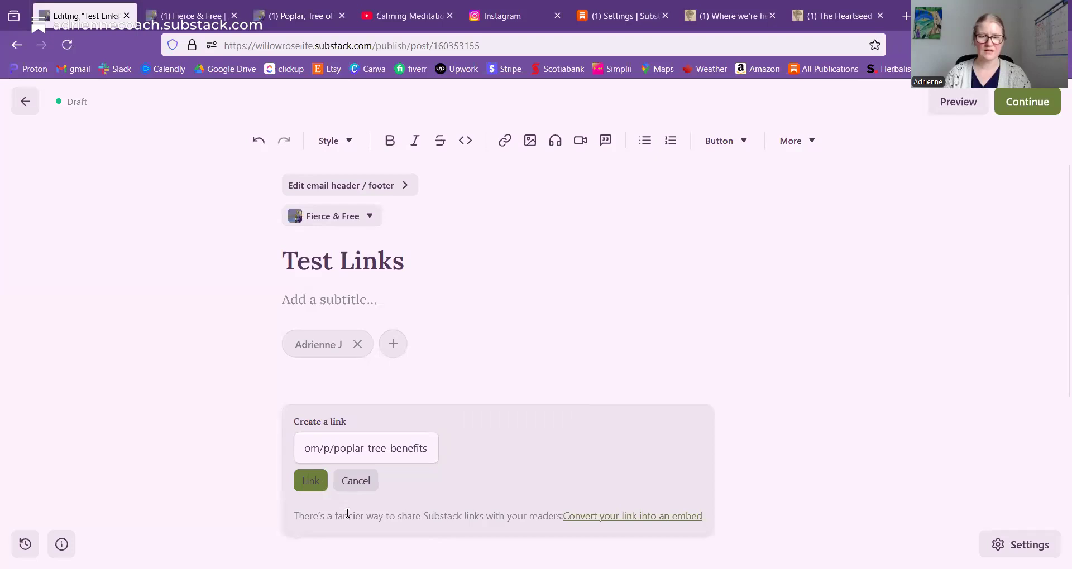
# Apply the poplar-tree-benefits link to the text "Link to your own post" and embed the same post on the line below
pyautogui.click(284, 454)
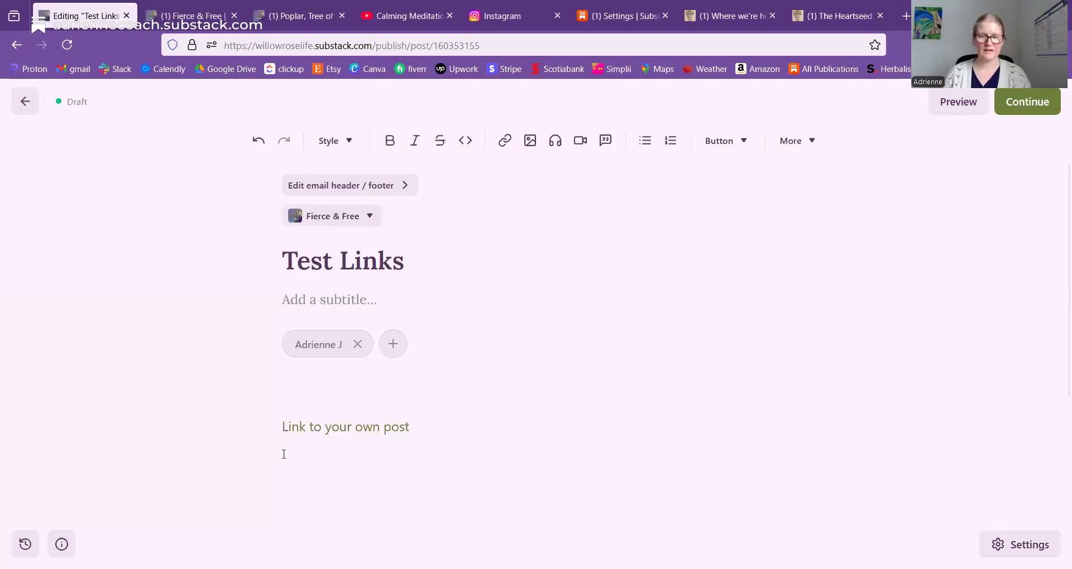
pyautogui.click(434, 420)
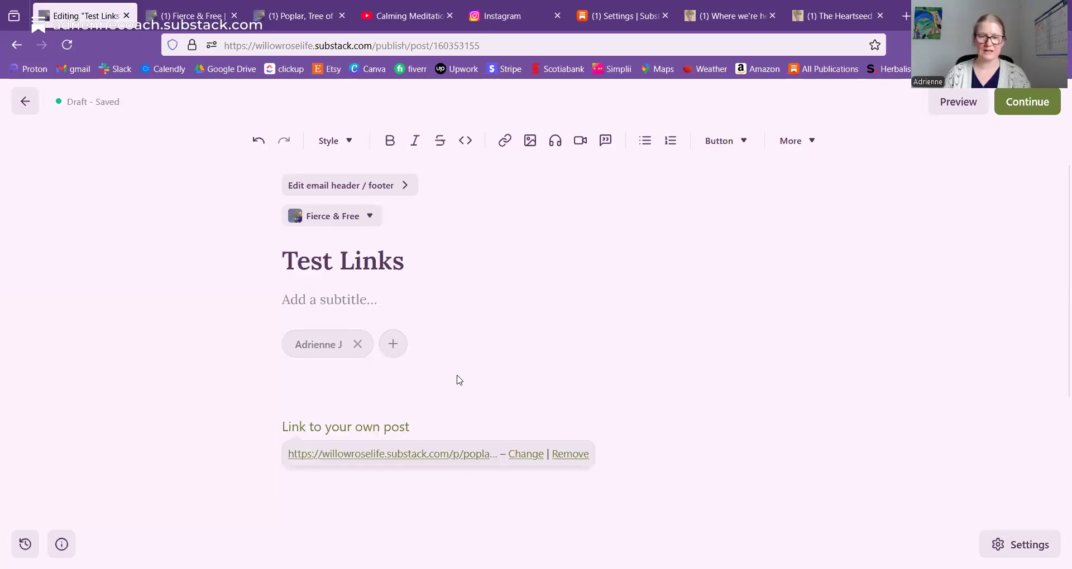
pyautogui.press('Return')
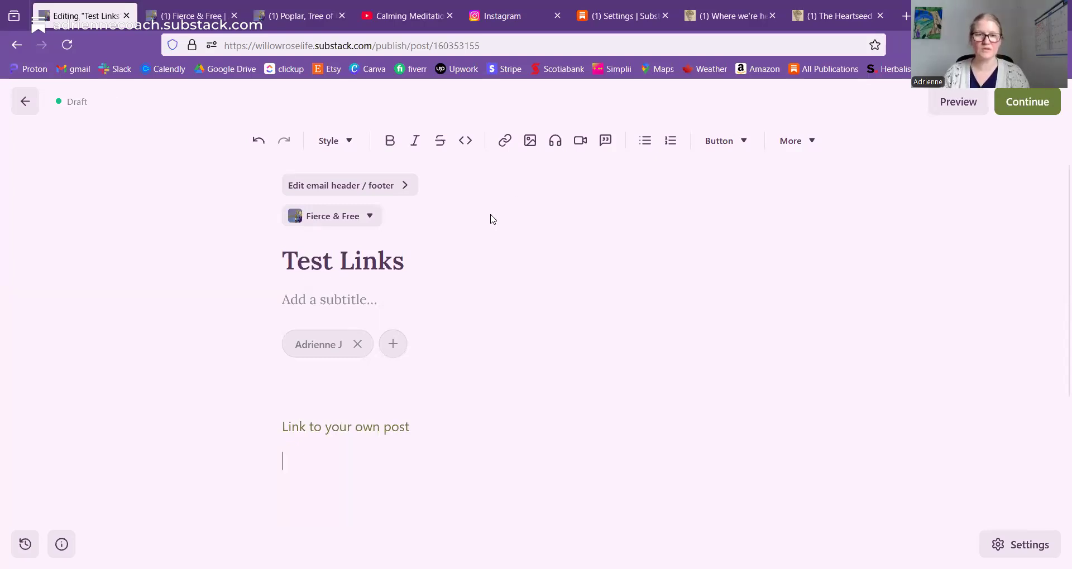
pyautogui.hotkey('ctrl', 'v')
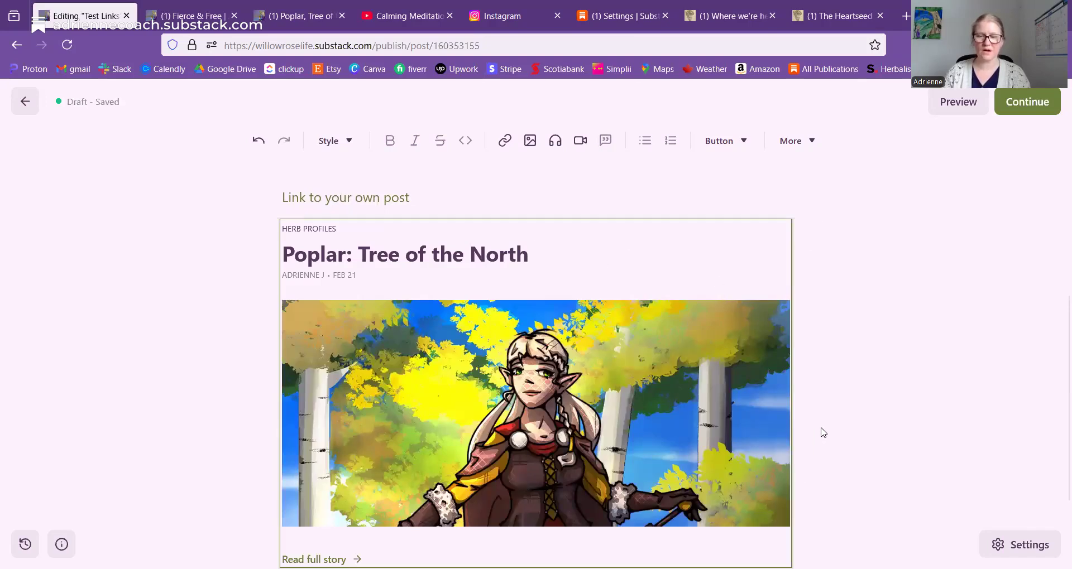
pyautogui.scroll(-2, 823, 432)
pyautogui.scroll(2, 820, 431)
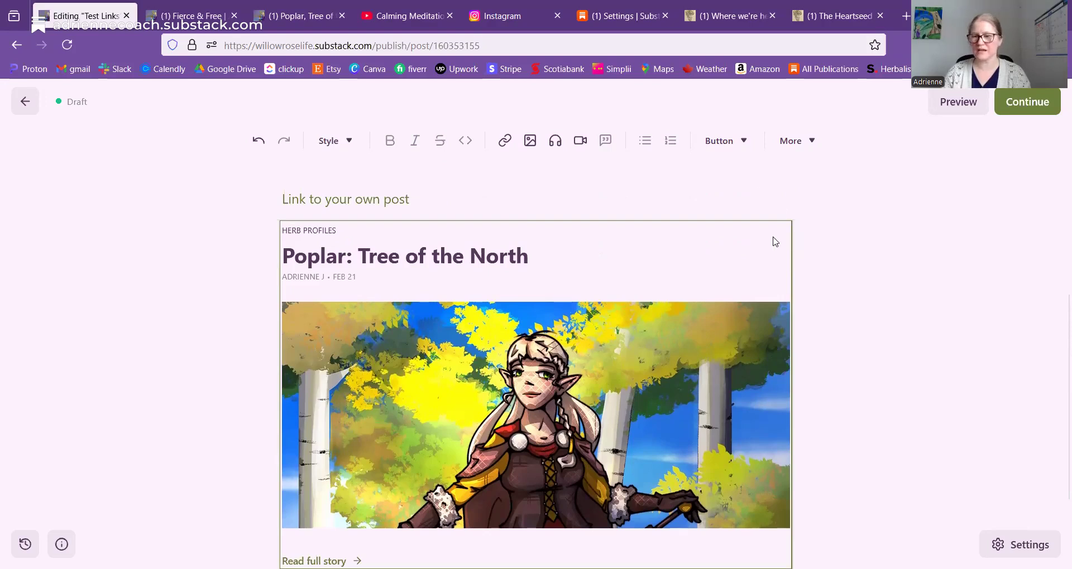
# Try the medium and small display sizes on the embedded Poplar post, ending on medium display
pyautogui.click(806, 242)
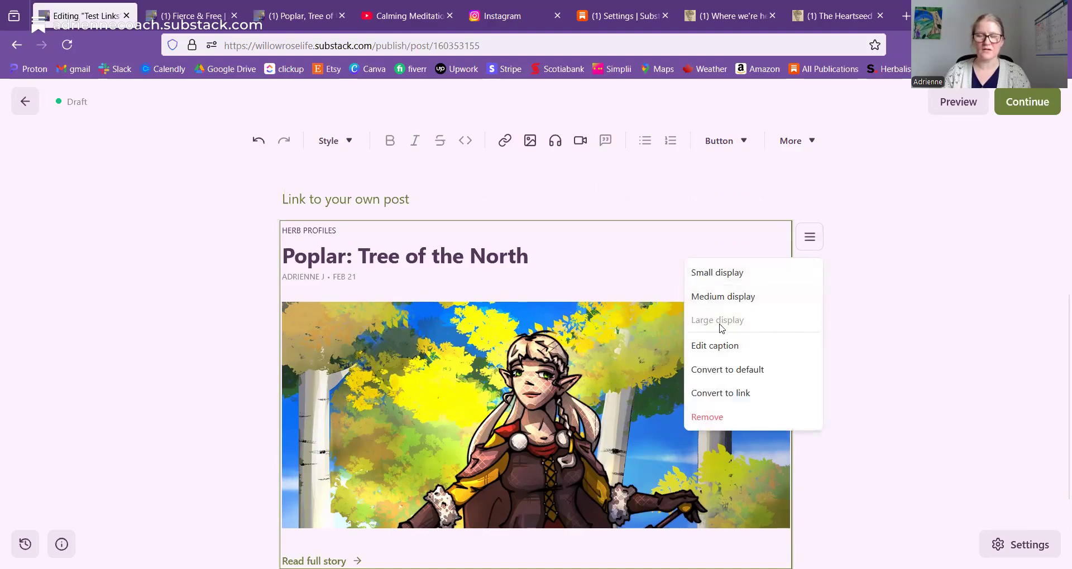
pyautogui.click(722, 296)
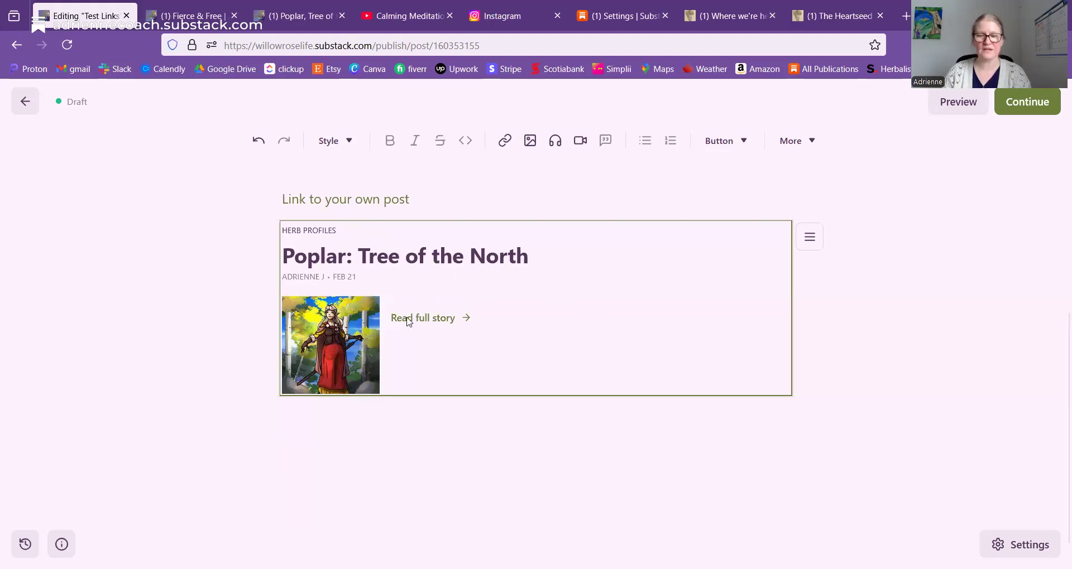
pyautogui.click(810, 237)
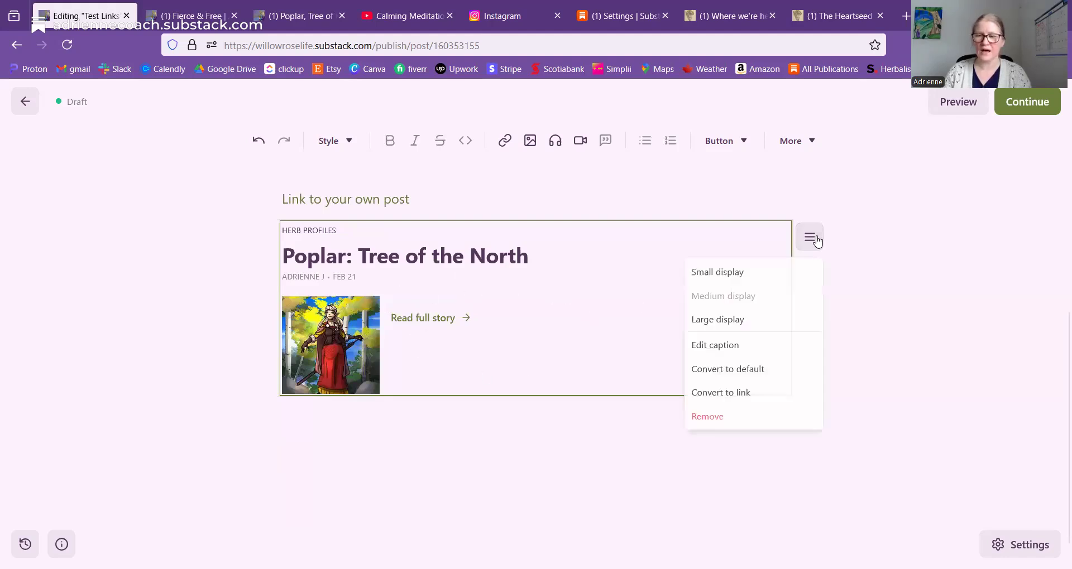
pyautogui.click(718, 274)
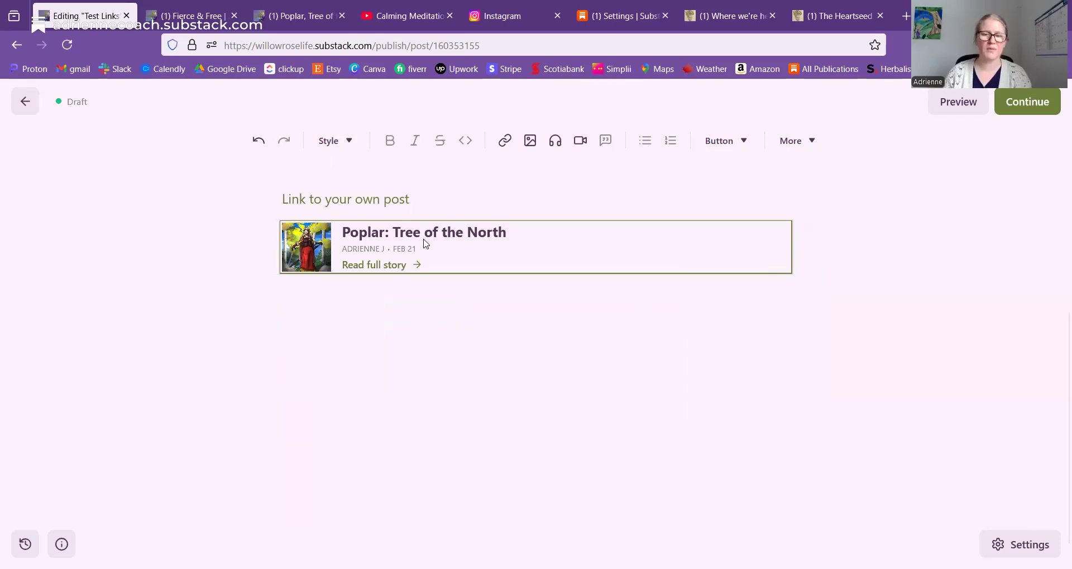
pyautogui.click(823, 244)
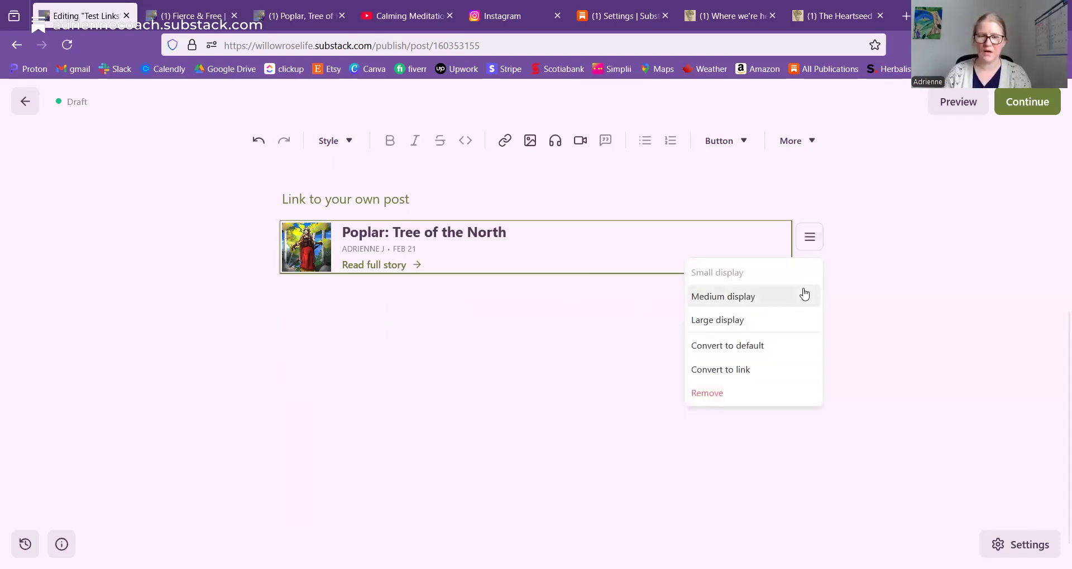
pyautogui.click(804, 294)
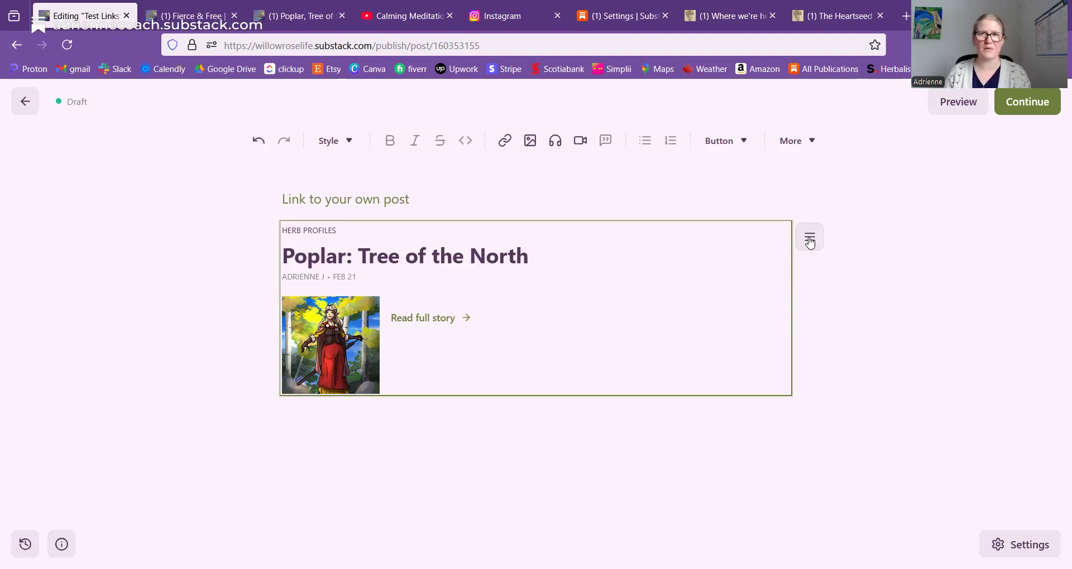
# Add the caption "This post is amazing" to the embedded Poplar post and save it
pyautogui.click(810, 241)
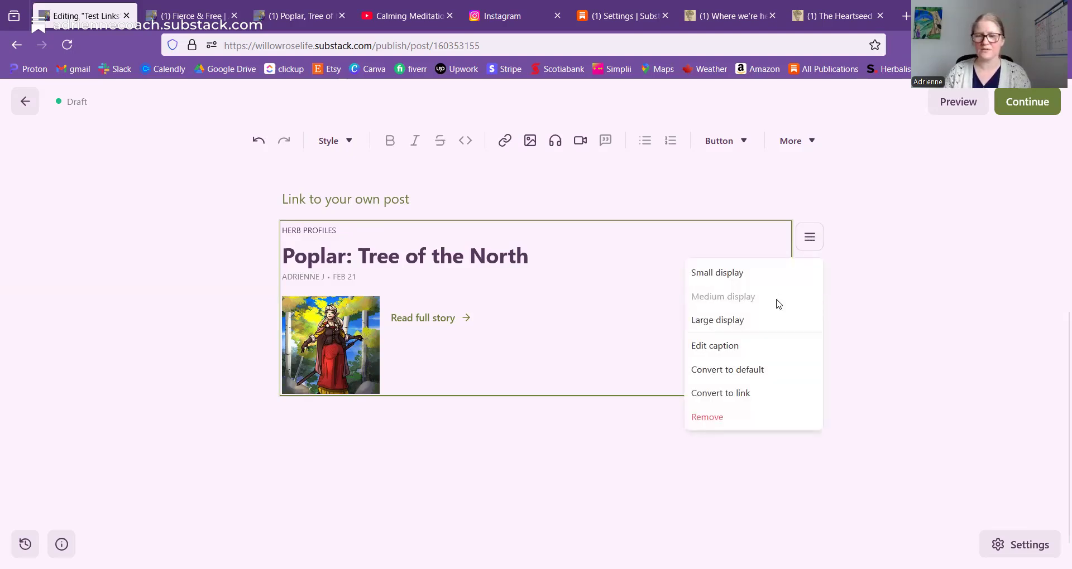
pyautogui.click(747, 351)
pyautogui.click(450, 325)
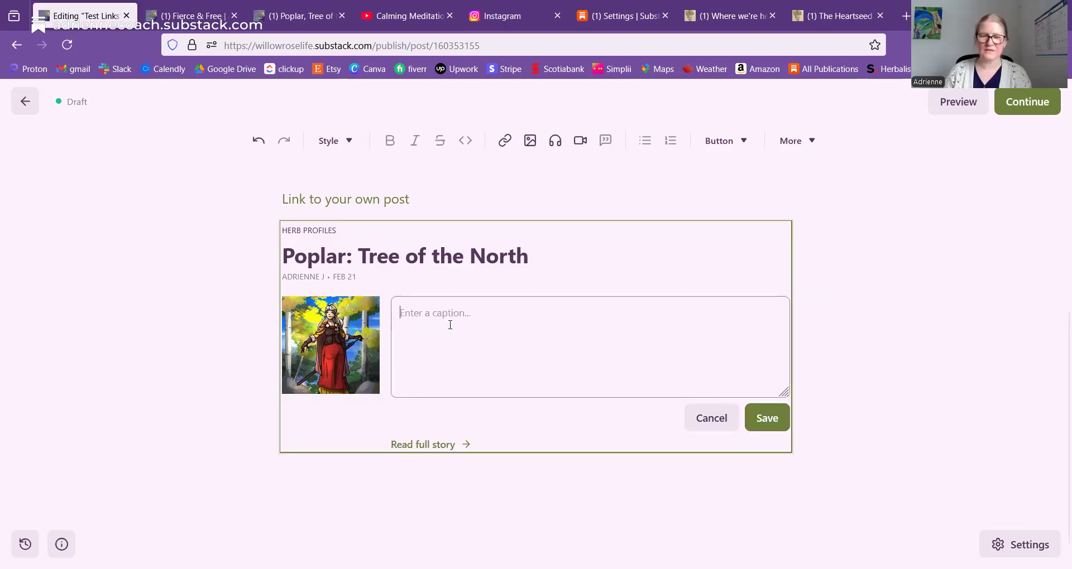
pyautogui.write('This post is amazin')
pyautogui.click(766, 418)
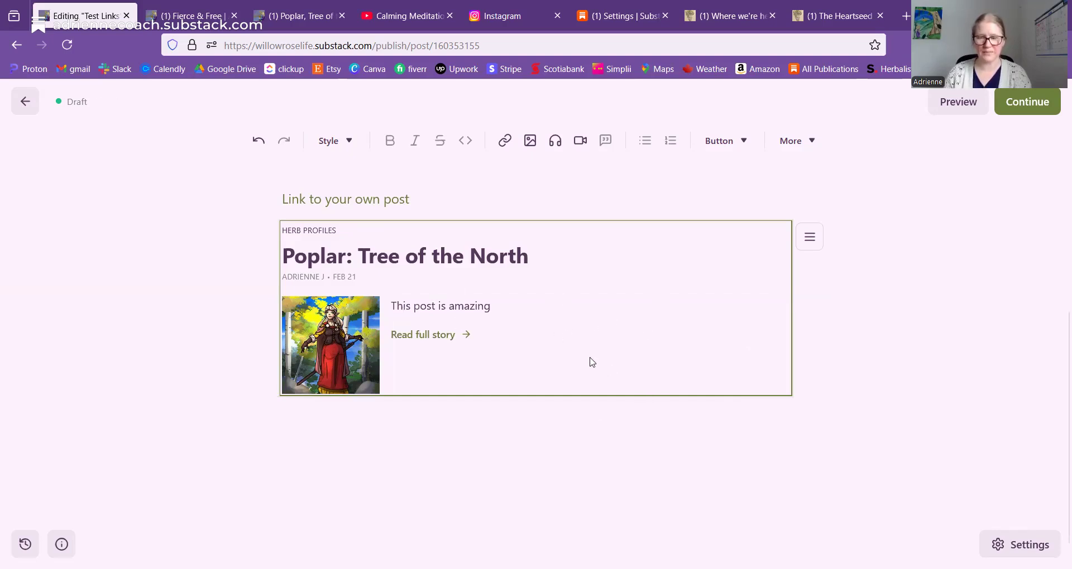
# Try converting the Poplar embed to the default style, and undo back to the original large embed
pyautogui.click(809, 236)
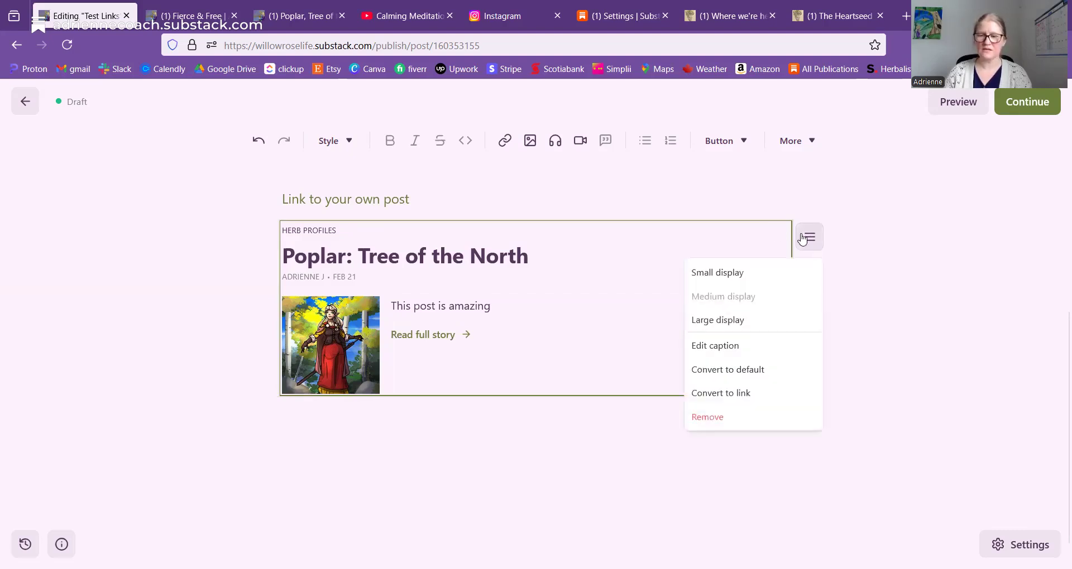
pyautogui.click(783, 374)
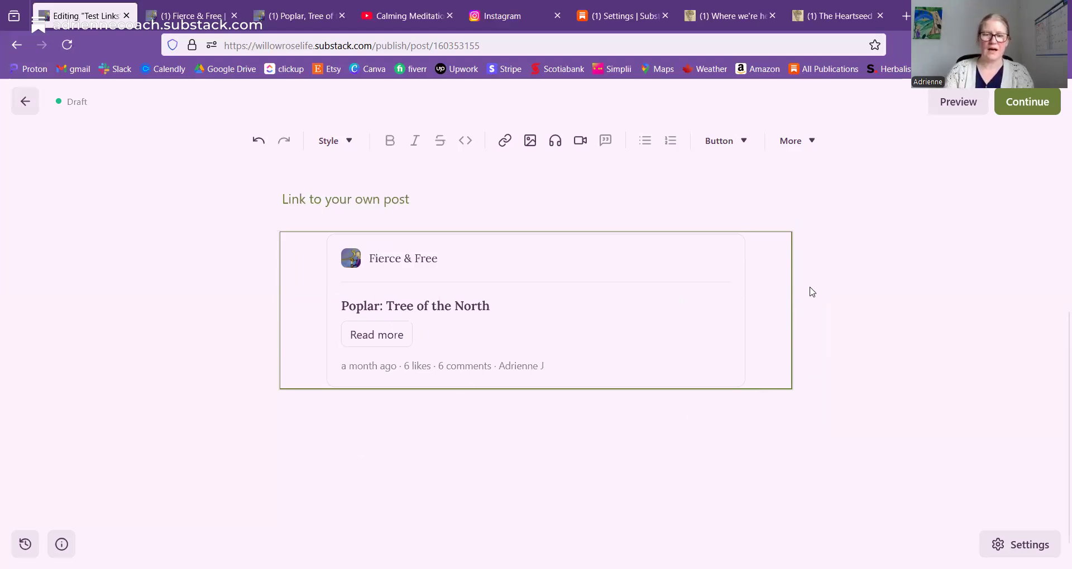
pyautogui.press('BackSpace')
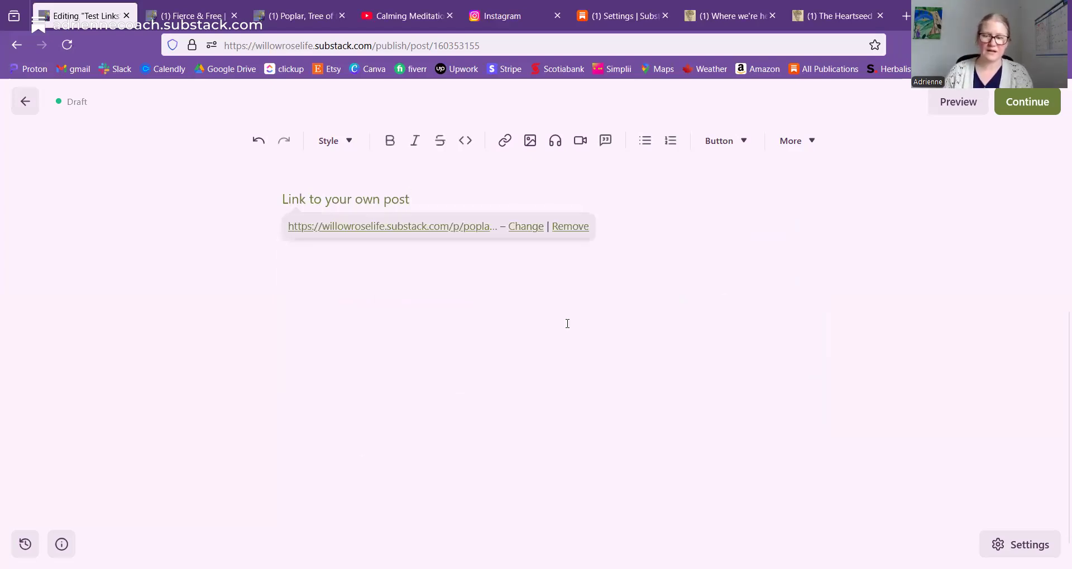
pyautogui.click(567, 324)
pyautogui.hotkey('ctrl', 'z')
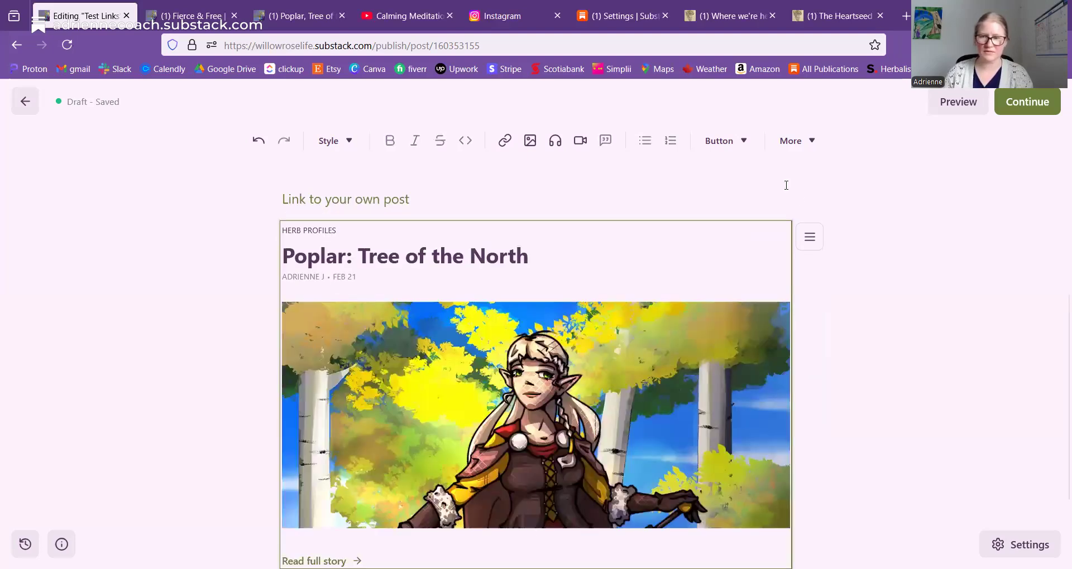
# Set the embedded Poplar post to medium display and add the line "Link to you note." below it
pyautogui.click(808, 236)
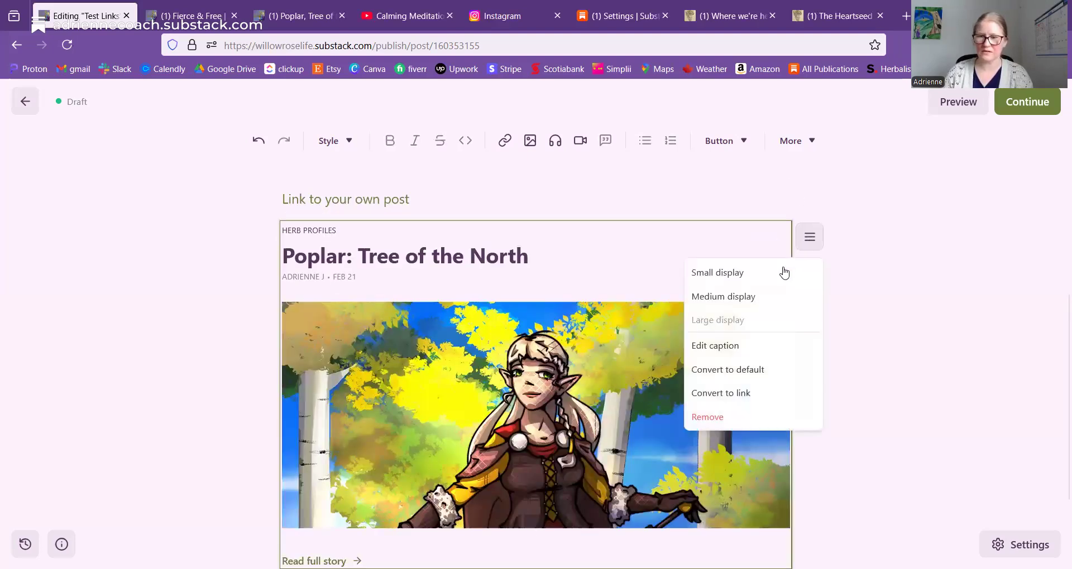
pyautogui.click(722, 297)
pyautogui.click(546, 423)
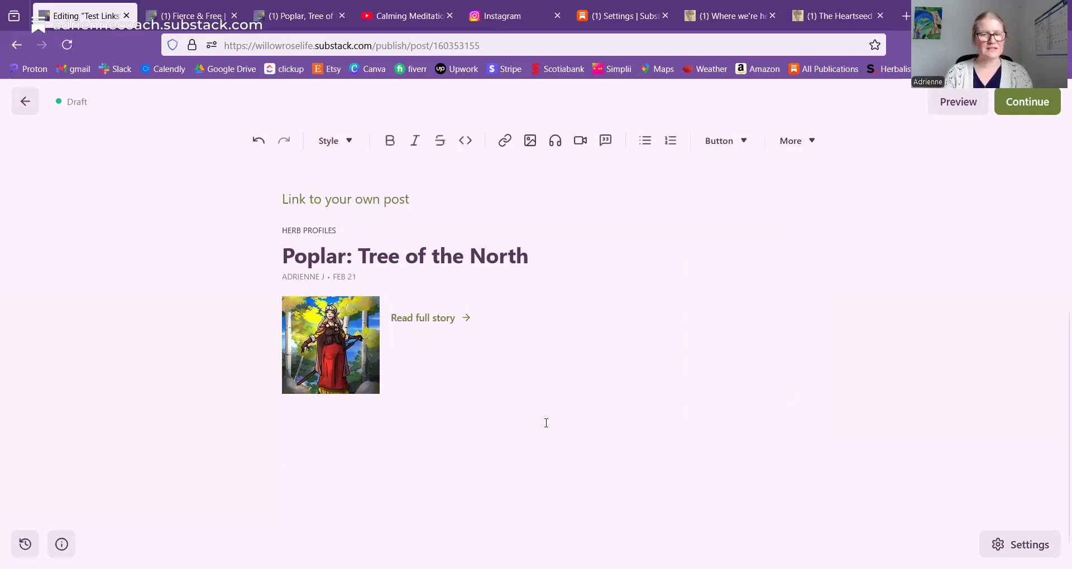
pyautogui.write('Link to you note.')
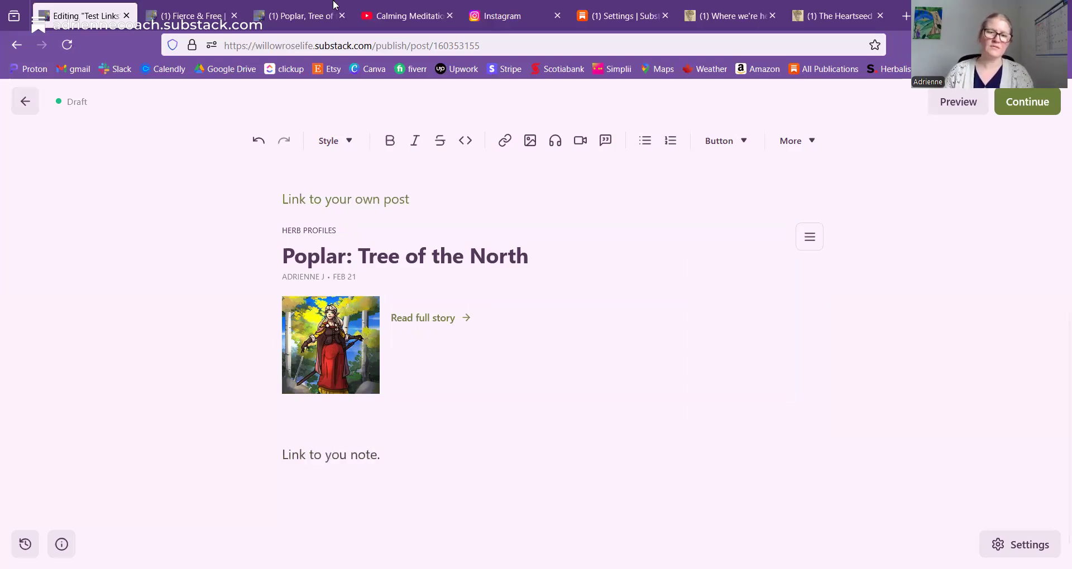
# Copy the link of the Feb 25 note about grass under the willow tree from the publication's notes page
pyautogui.click(190, 15)
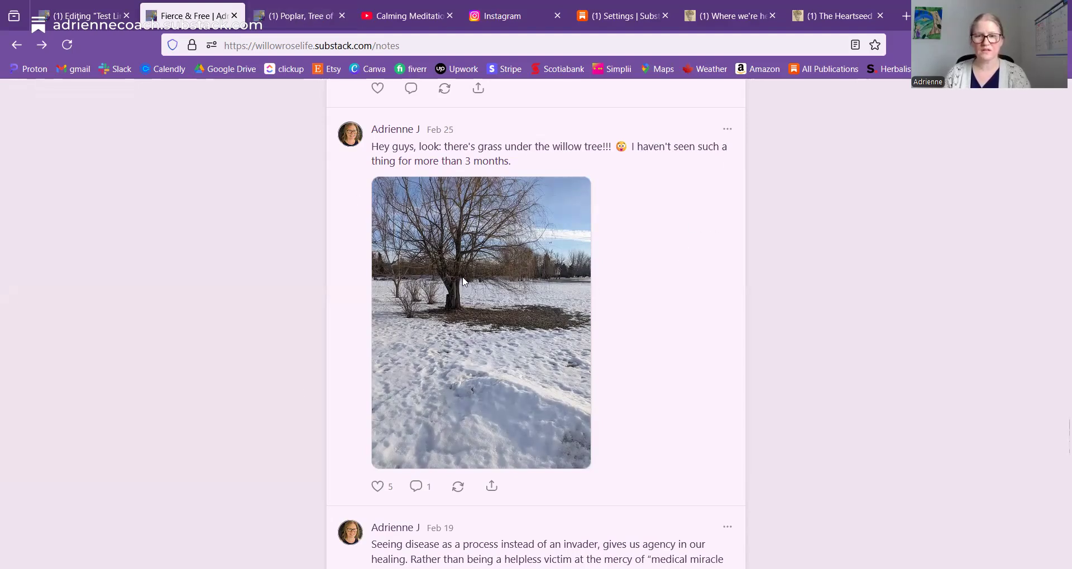
pyautogui.click(728, 131)
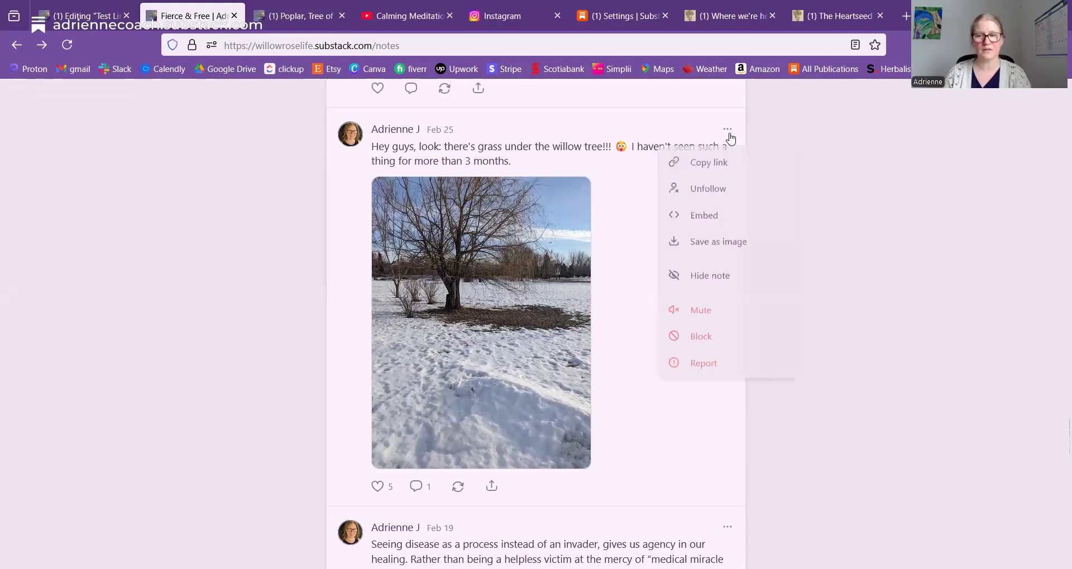
pyautogui.click(715, 168)
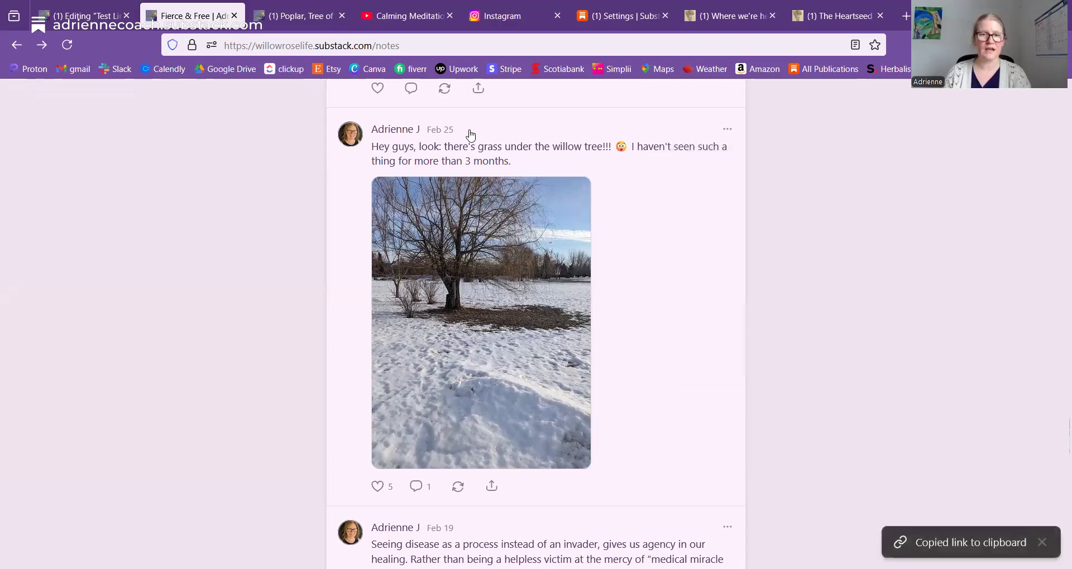
# Correct the draft's last line to "Link to your note." and embed the copied note beneath it
pyautogui.click(84, 15)
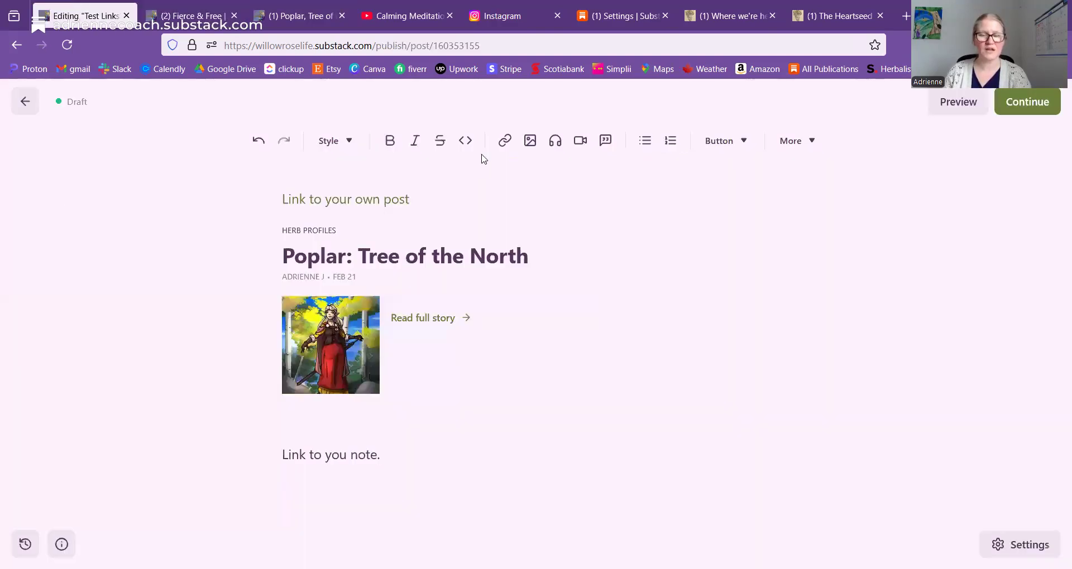
pyautogui.write('r')
pyautogui.press('Return')
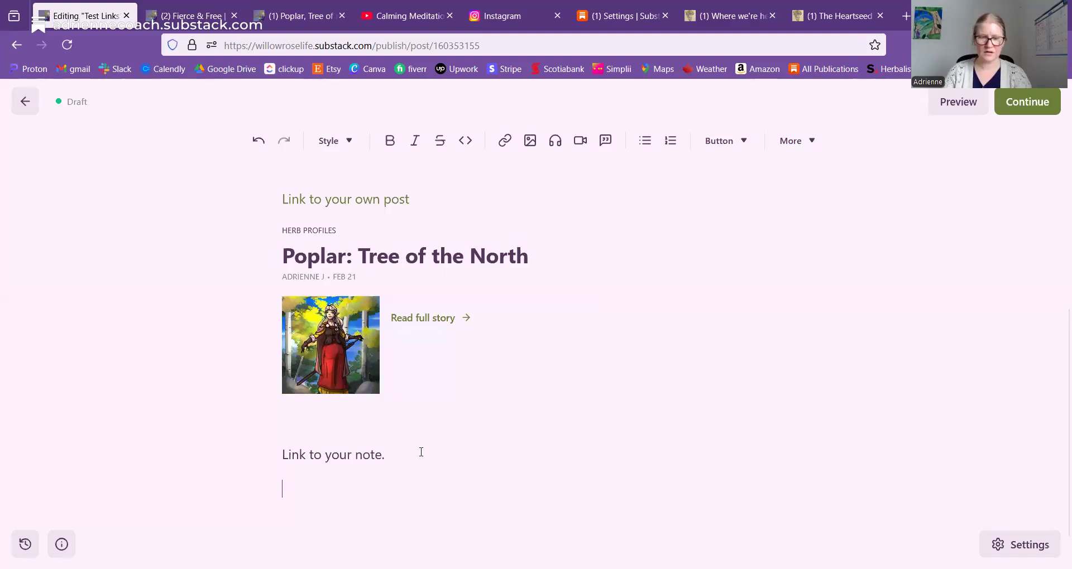
pyautogui.hotkey('ctrl', 'v')
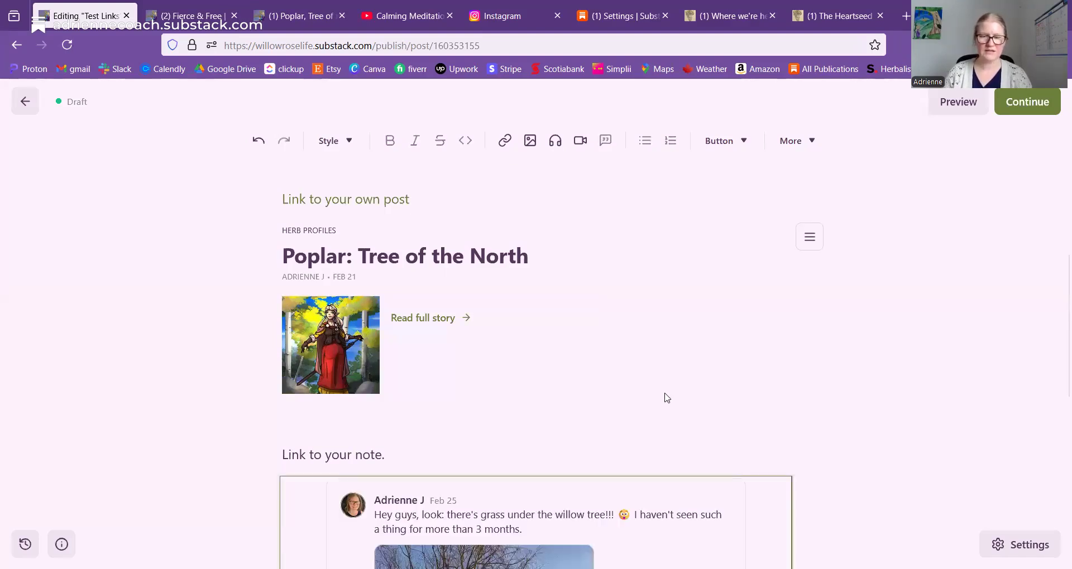
pyautogui.scroll(-3, 828, 368)
pyautogui.scroll(-2, 856, 370)
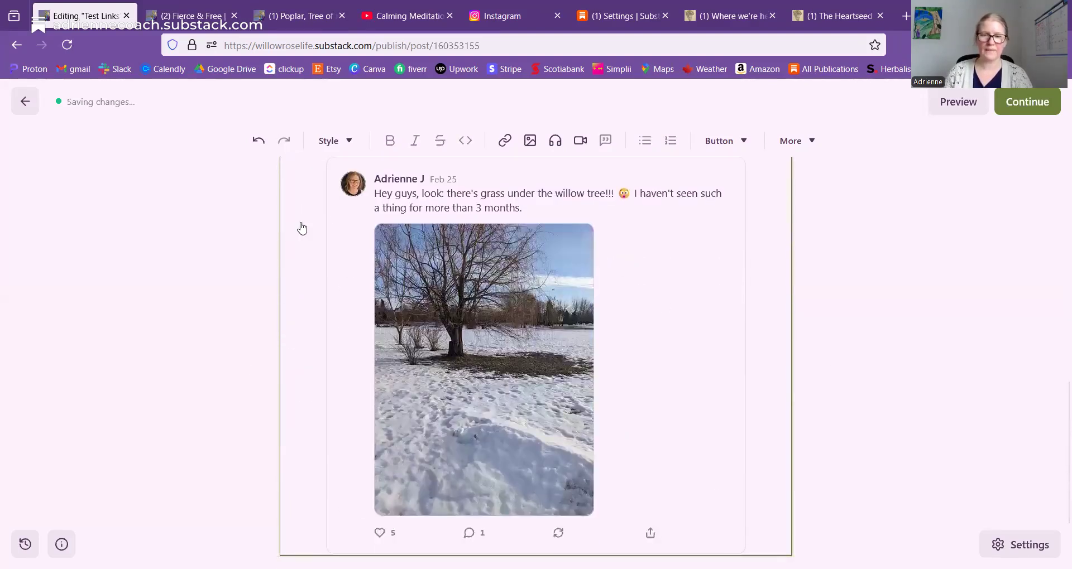
pyautogui.scroll(3, 797, 436)
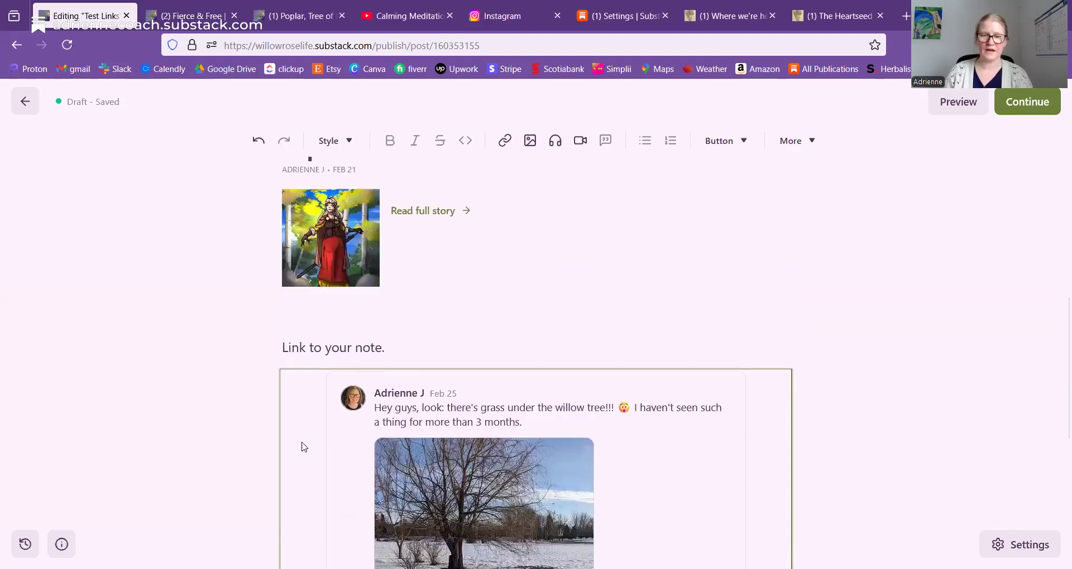
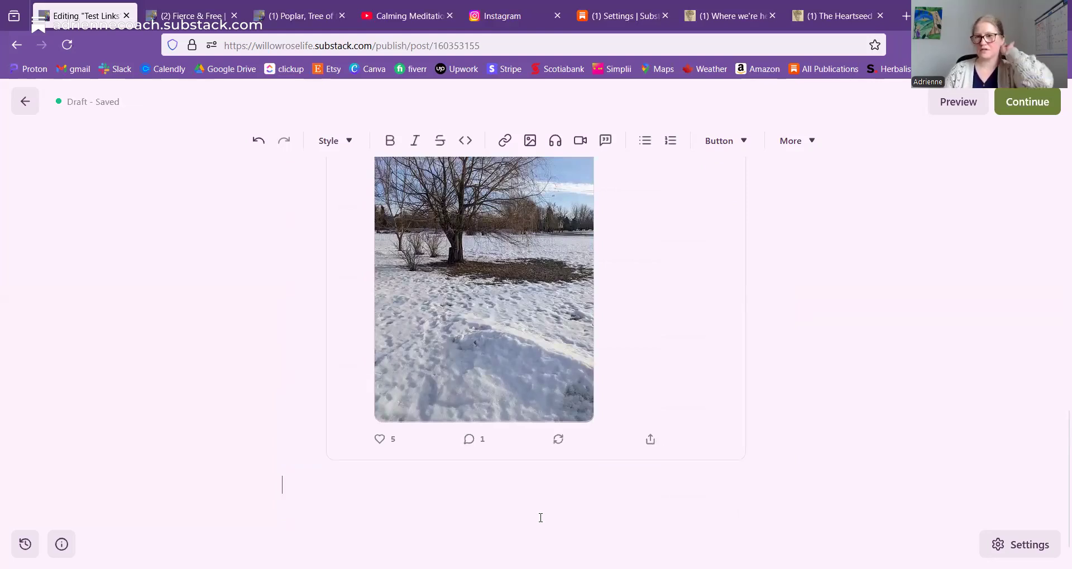
# Add the line "Sharing someones elses substack" below the embedded note in the draft
pyautogui.press('Return')
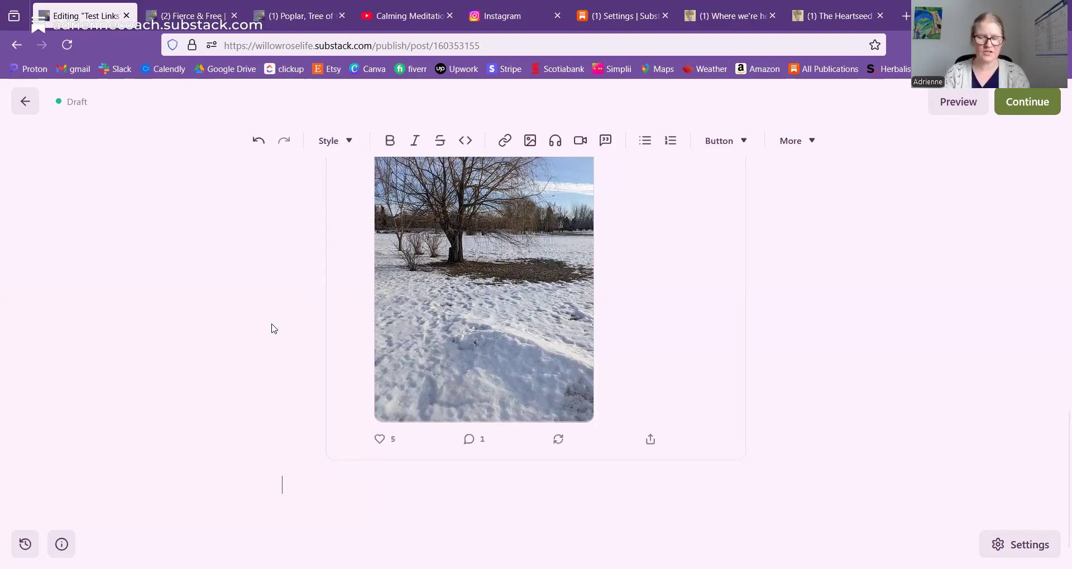
pyautogui.write('Sharing someon')
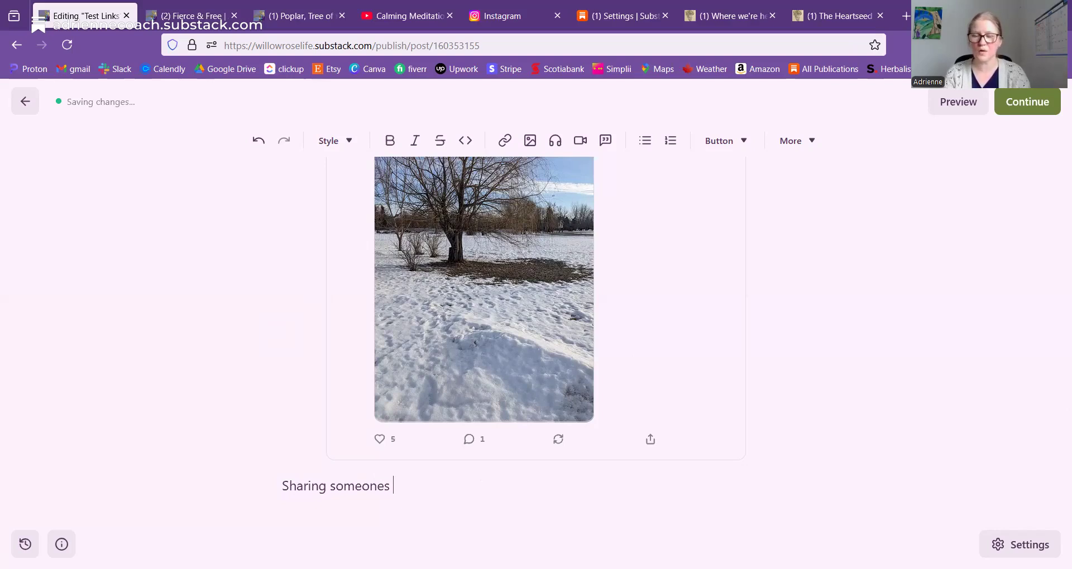
pyautogui.write('es ')
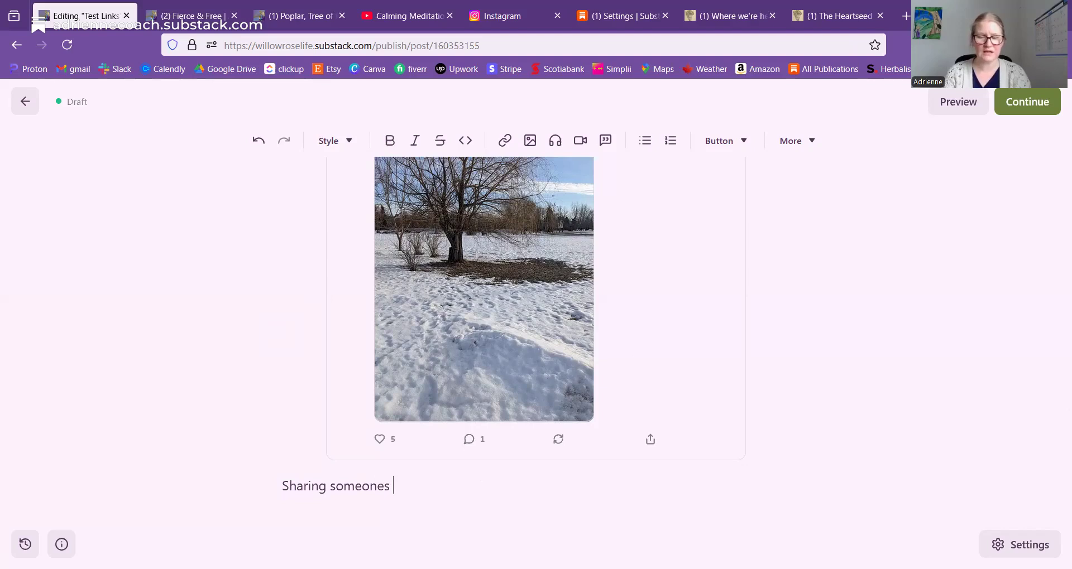
pyautogui.write('elses')
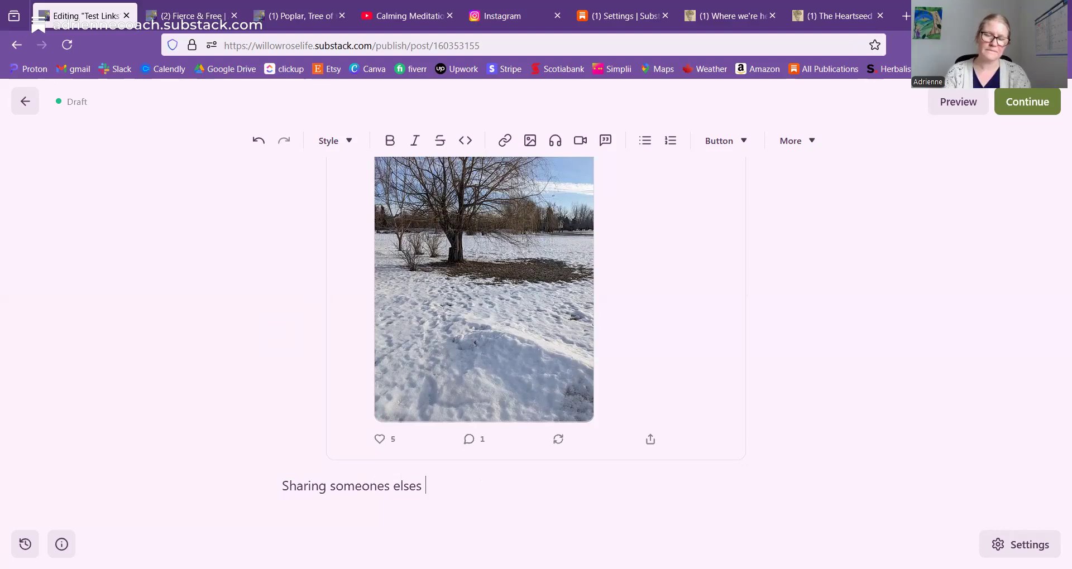
pyautogui.write(' substack')
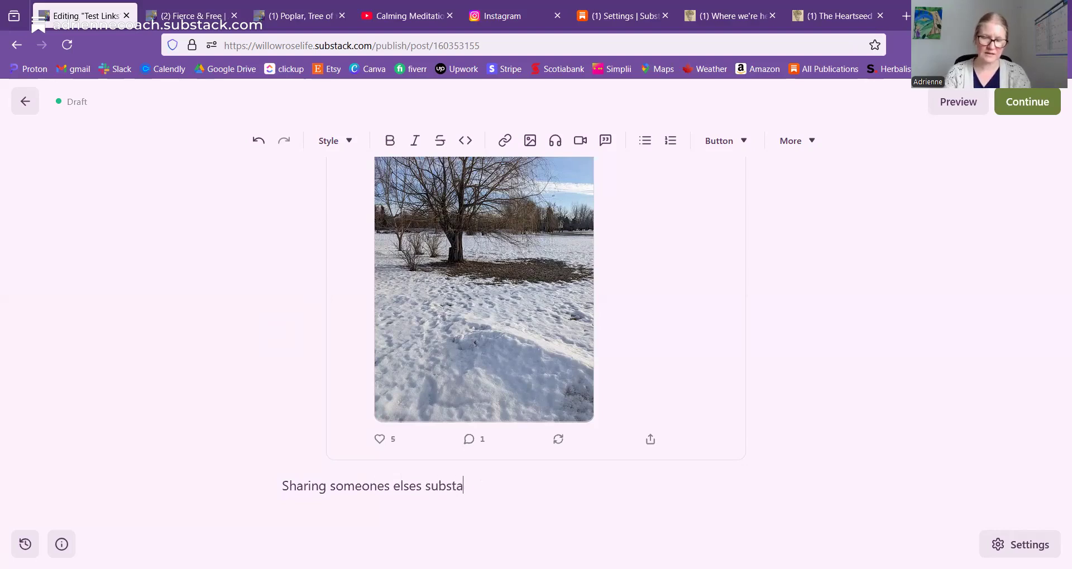
pyautogui.press('Return')
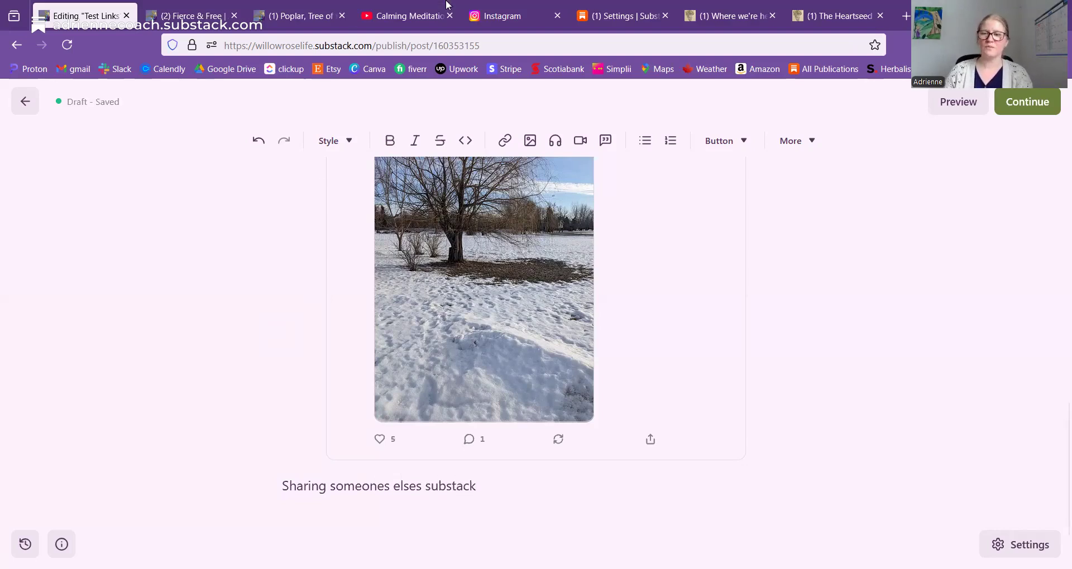
# Copy the home page address of The Heartseed publication and embed it beneath the "Sharing someones elses substack" line
pyautogui.click(832, 11)
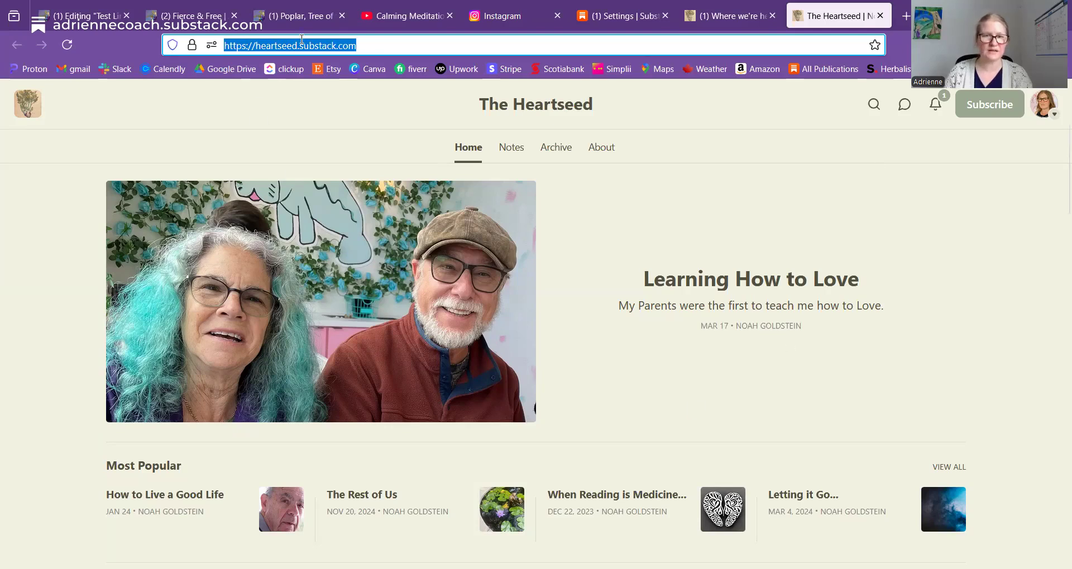
pyautogui.click(81, 15)
pyautogui.click(419, 510)
pyautogui.hotkey('ctrl', 'v')
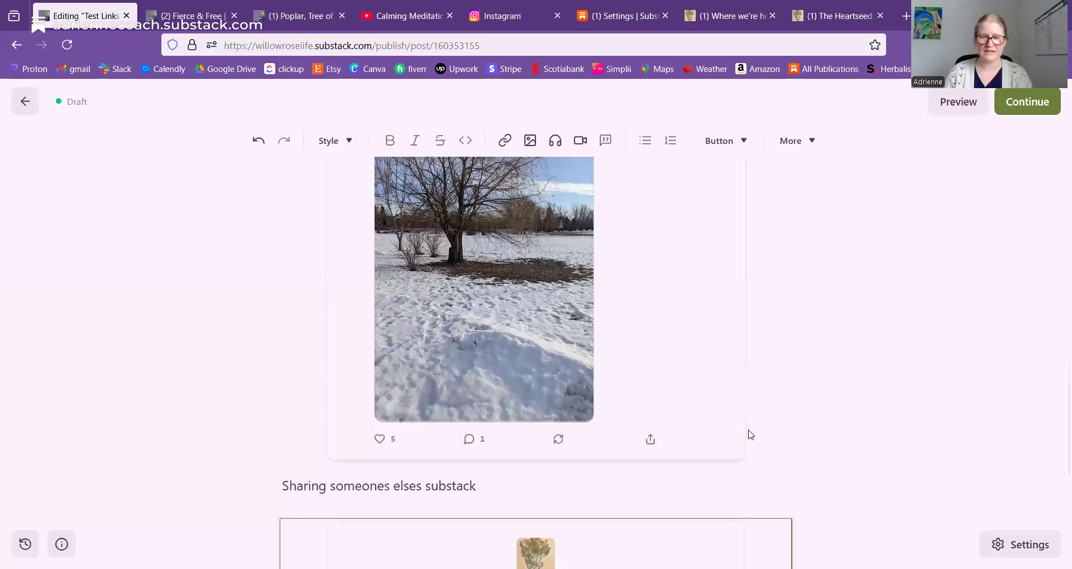
pyautogui.scroll(-5, 750, 435)
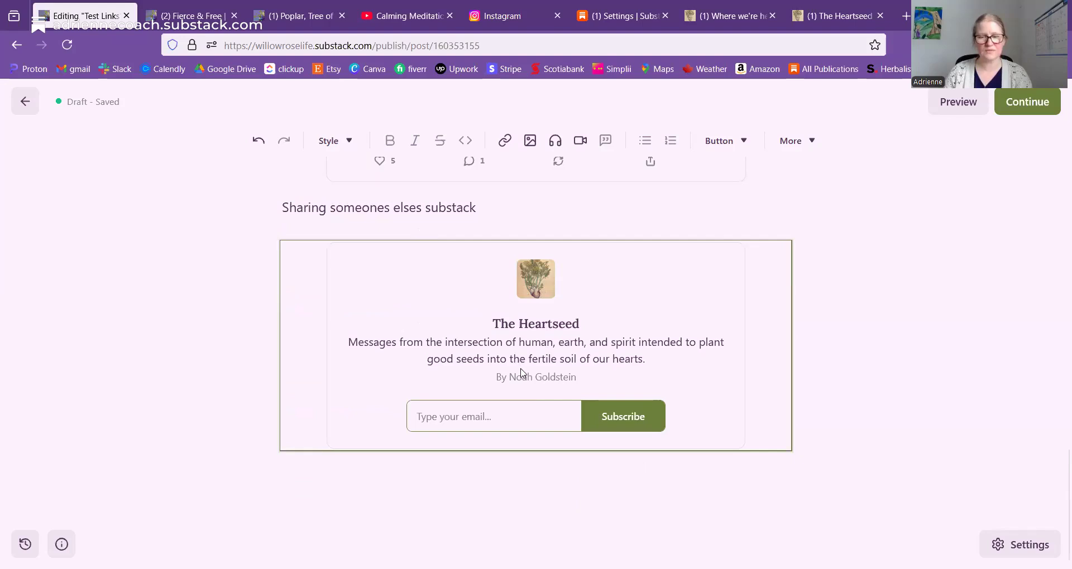
# Add the line "Share specific post:" below The Heartseed publication embed and start a new line under it
pyautogui.click(488, 495)
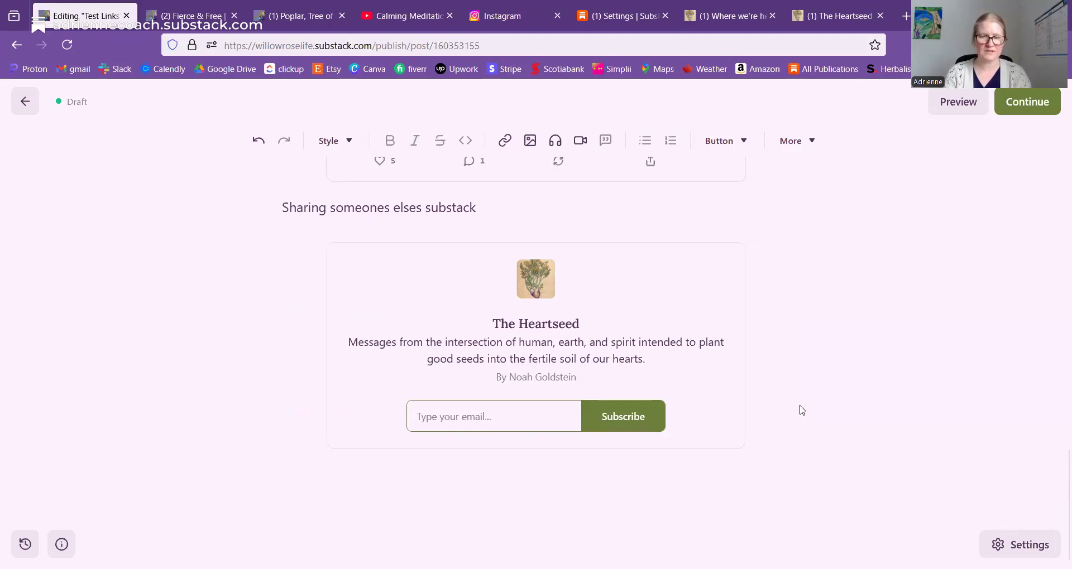
pyautogui.write('Share ')
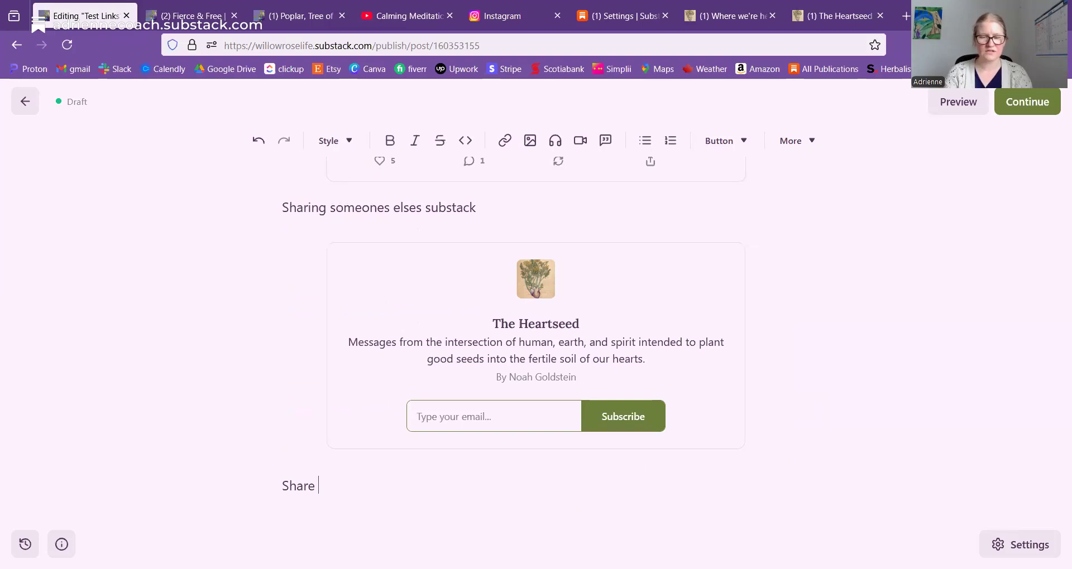
pyautogui.write('speci')
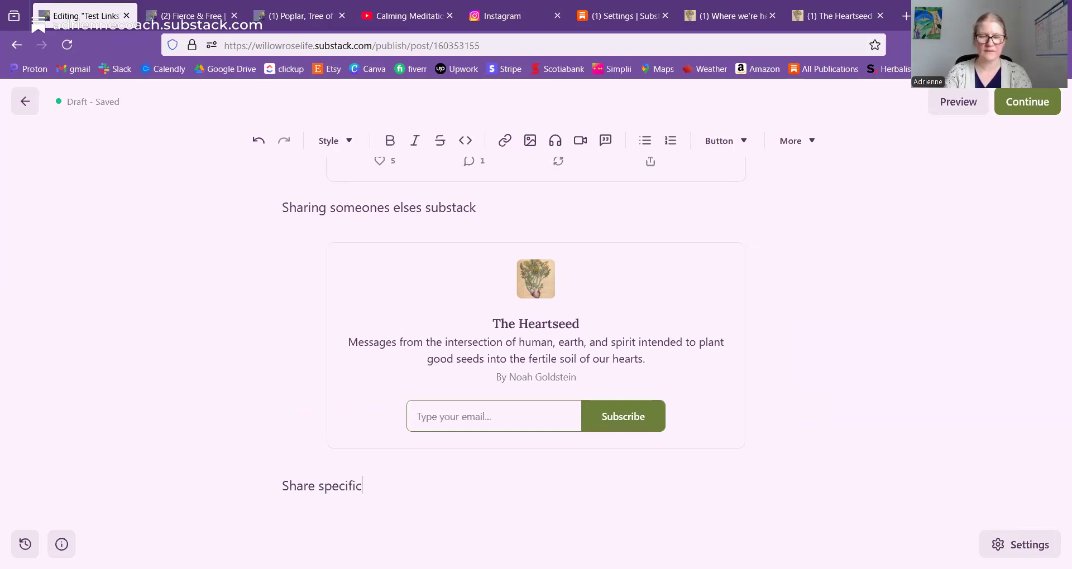
pyautogui.write('fic pos')
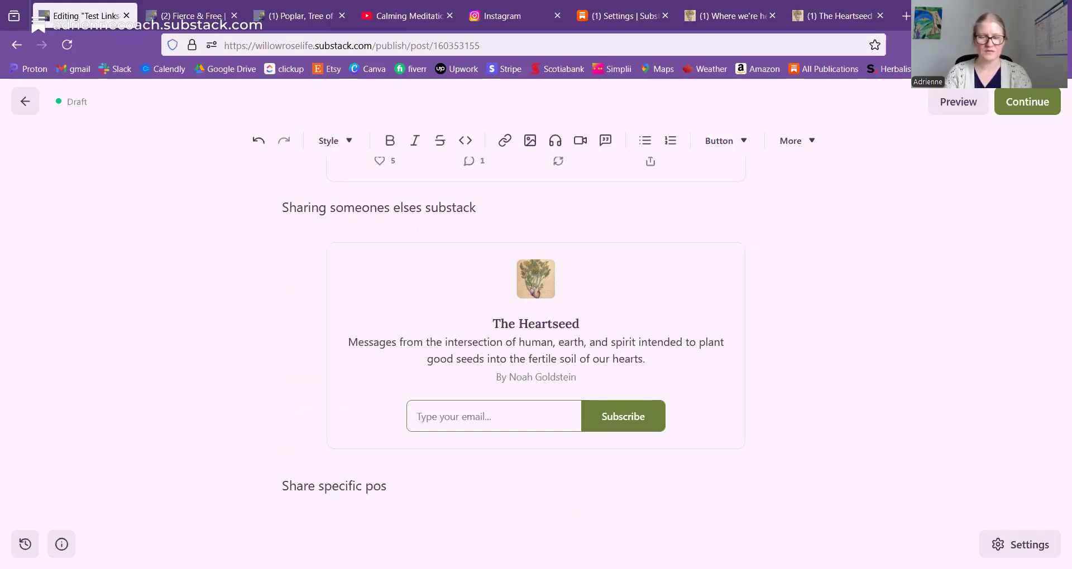
pyautogui.write('t:')
pyautogui.press('Return')
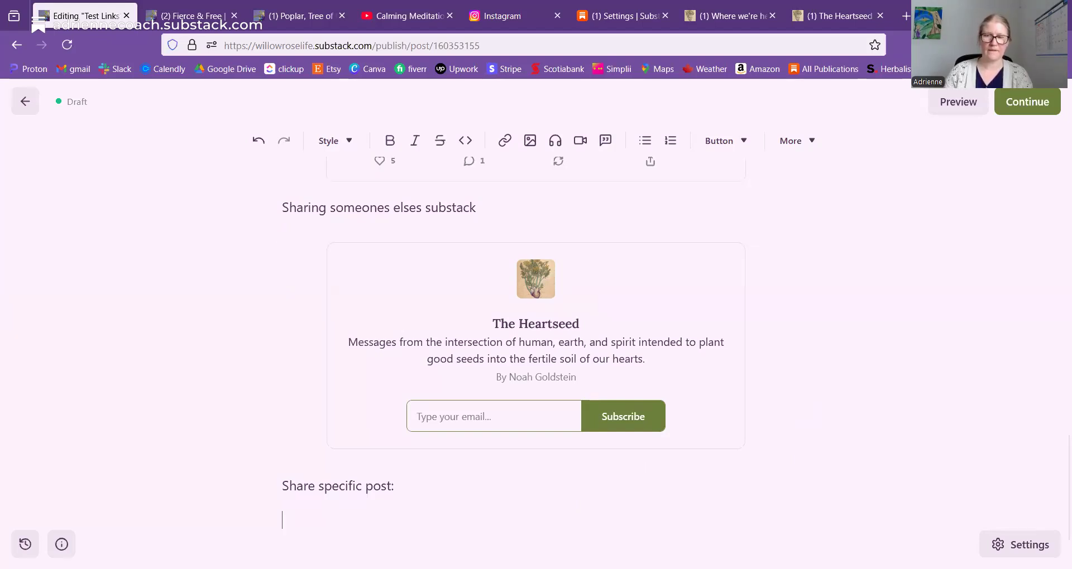
# Copy the address of The Heartseed post "Where we're headed in the Long Run..." and embed it beneath "Share specific post:"
pyautogui.click(728, 15)
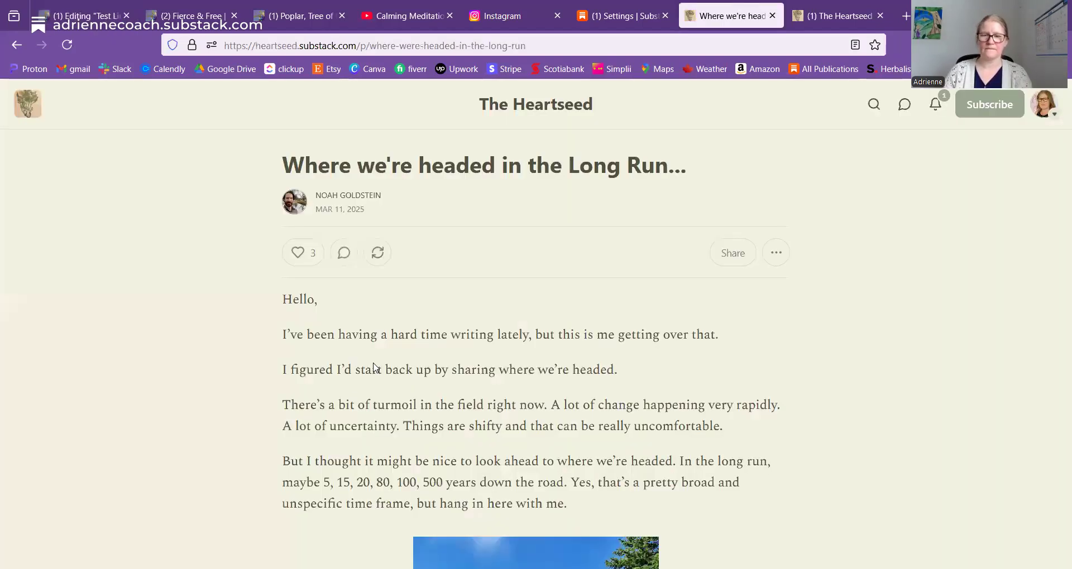
pyautogui.click(248, 45)
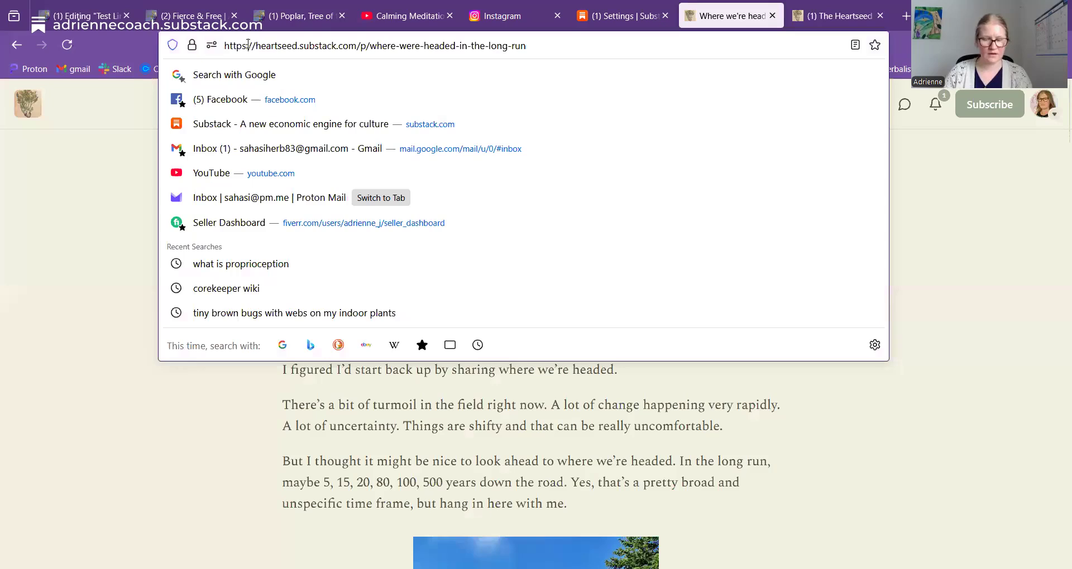
pyautogui.click(248, 44)
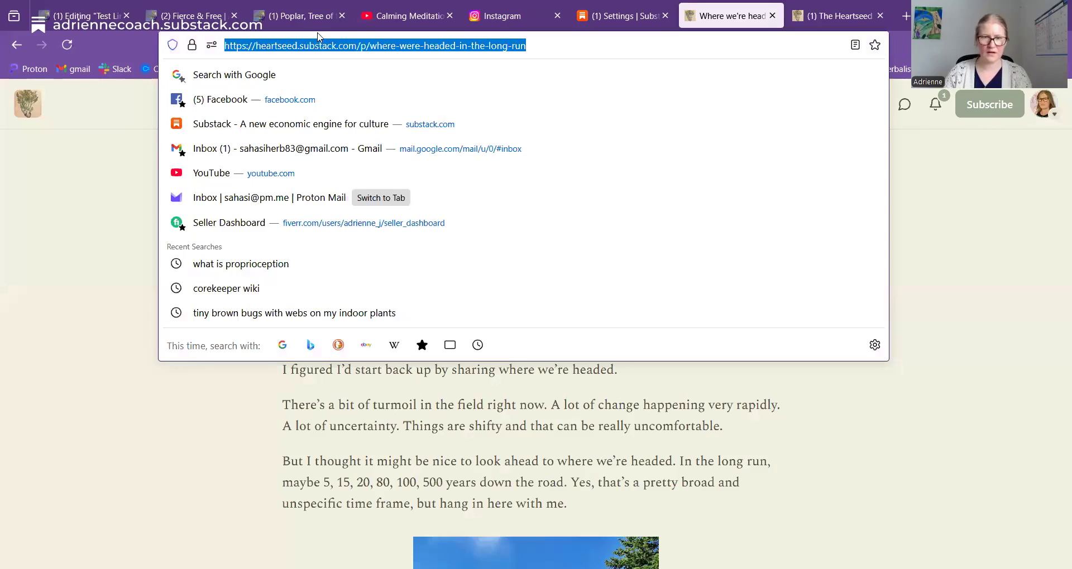
pyautogui.hotkey('ctrl', 'c')
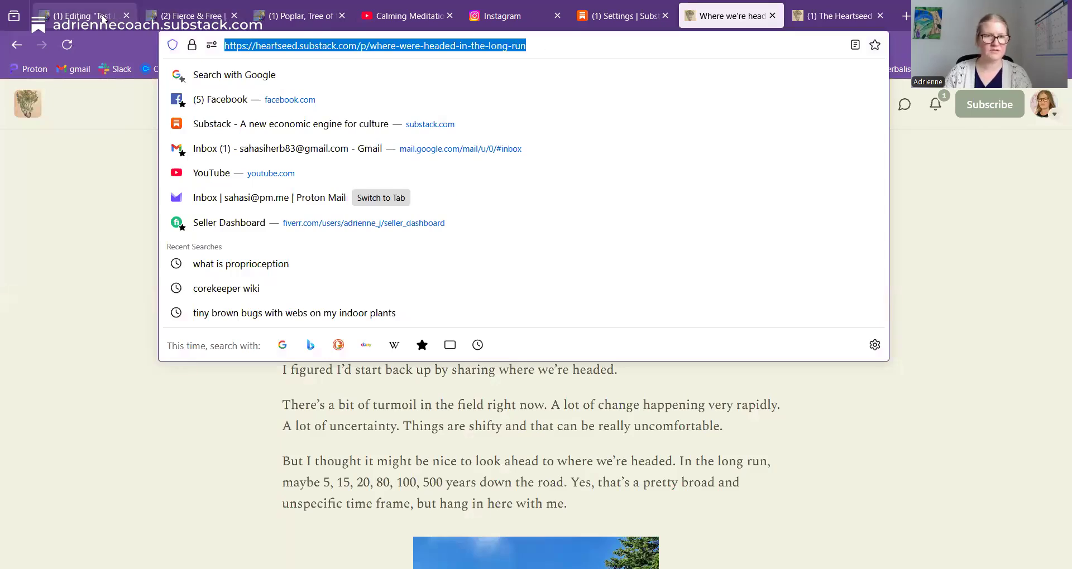
pyautogui.click(84, 16)
pyautogui.hotkey('ctrl', 'v')
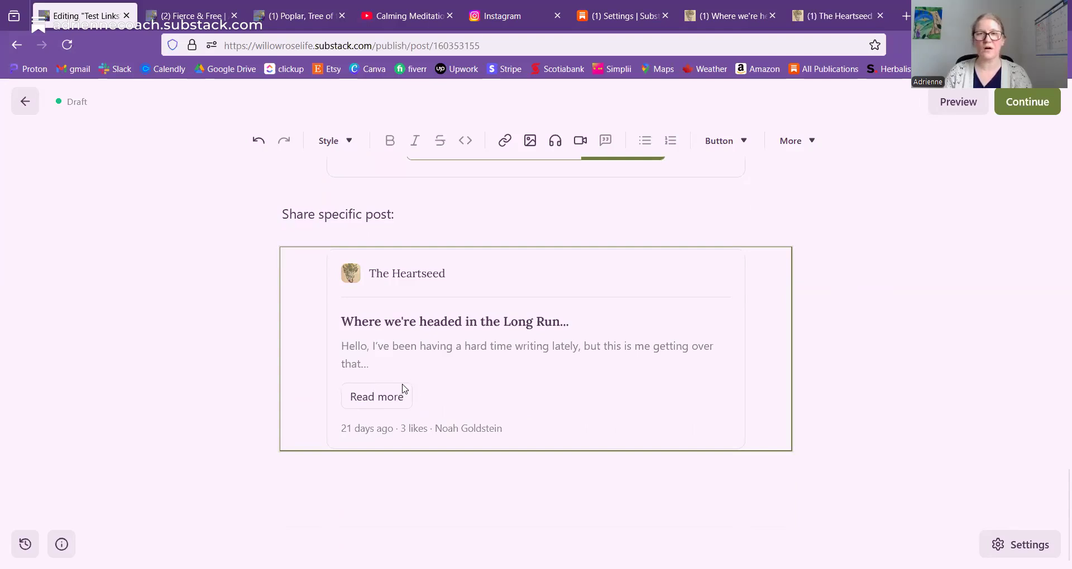
pyautogui.click(463, 488)
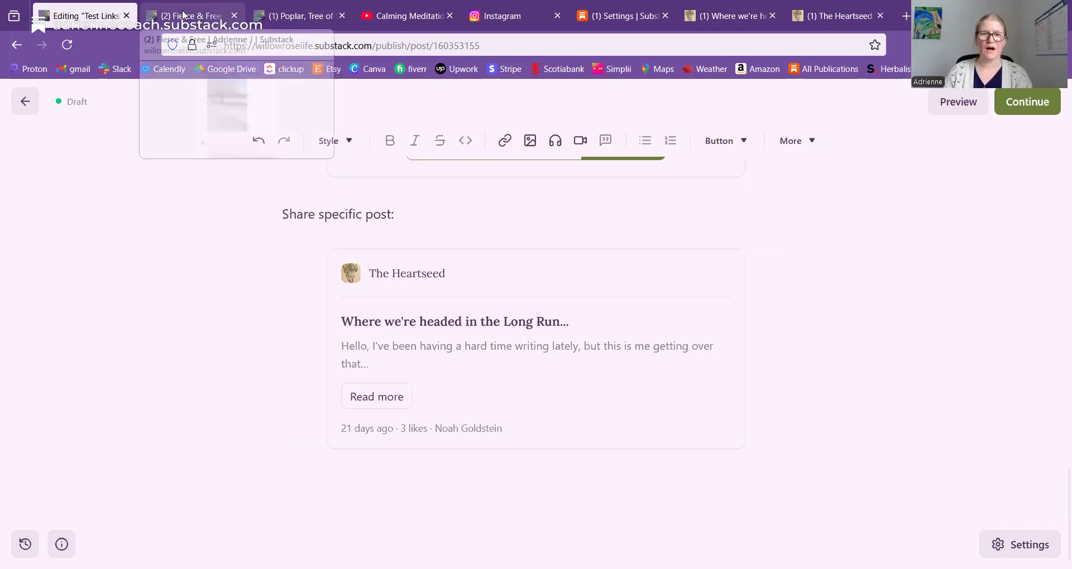
# In the Poplar post, copy the quote share link for the sentence beginning "While several parts of the poplar tree can be used medicinally"
pyautogui.click(317, 20)
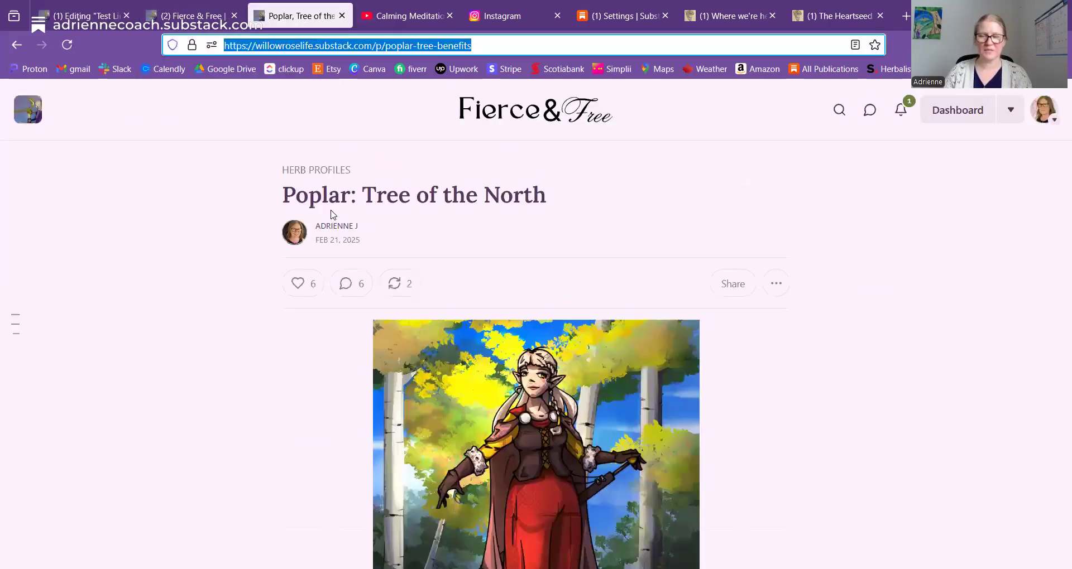
pyautogui.scroll(-9, 452, 262)
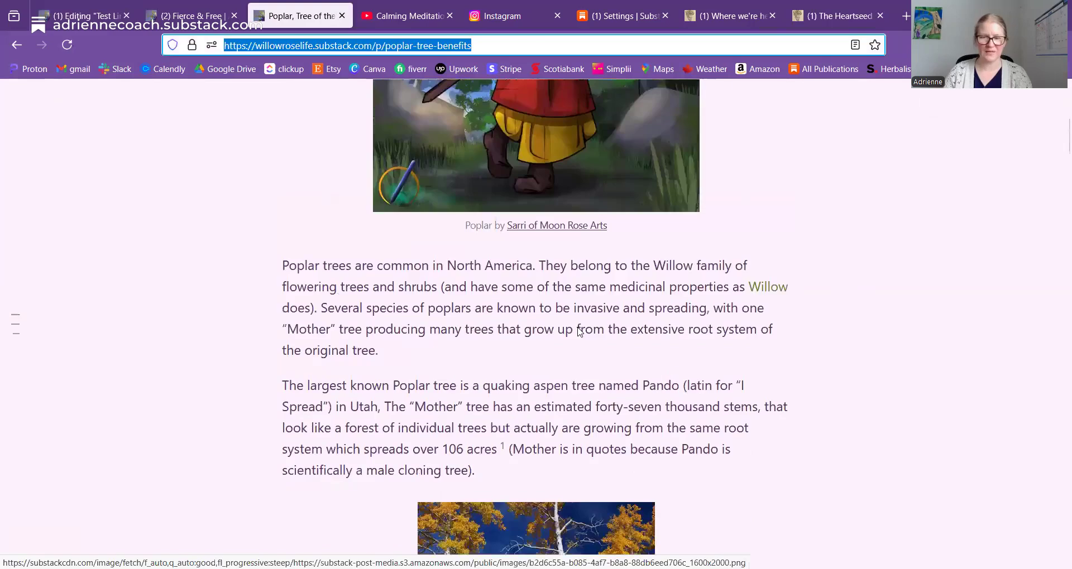
pyautogui.scroll(-11, 643, 298)
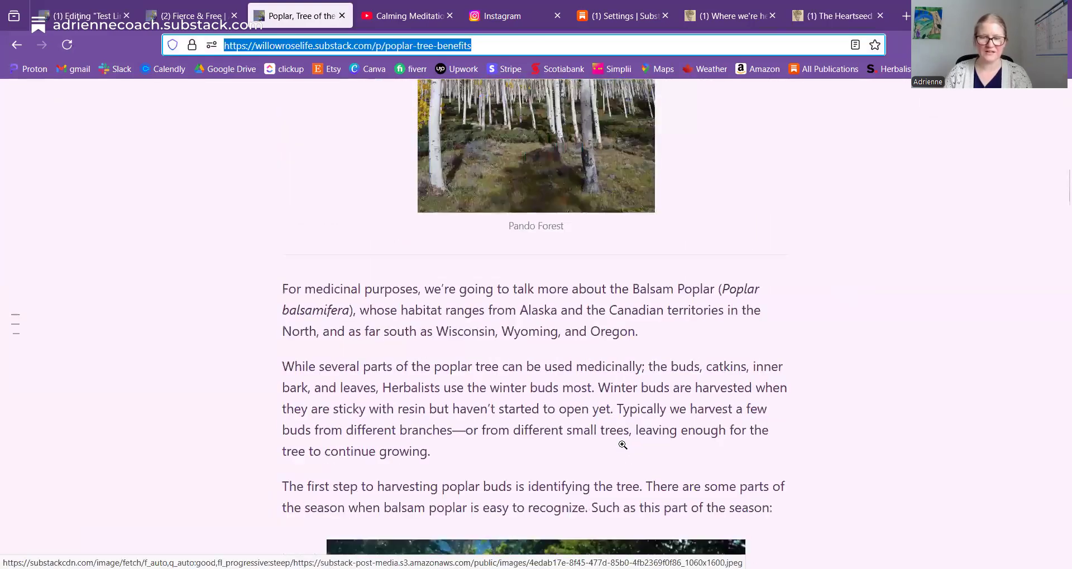
pyautogui.scroll(-2, 621, 445)
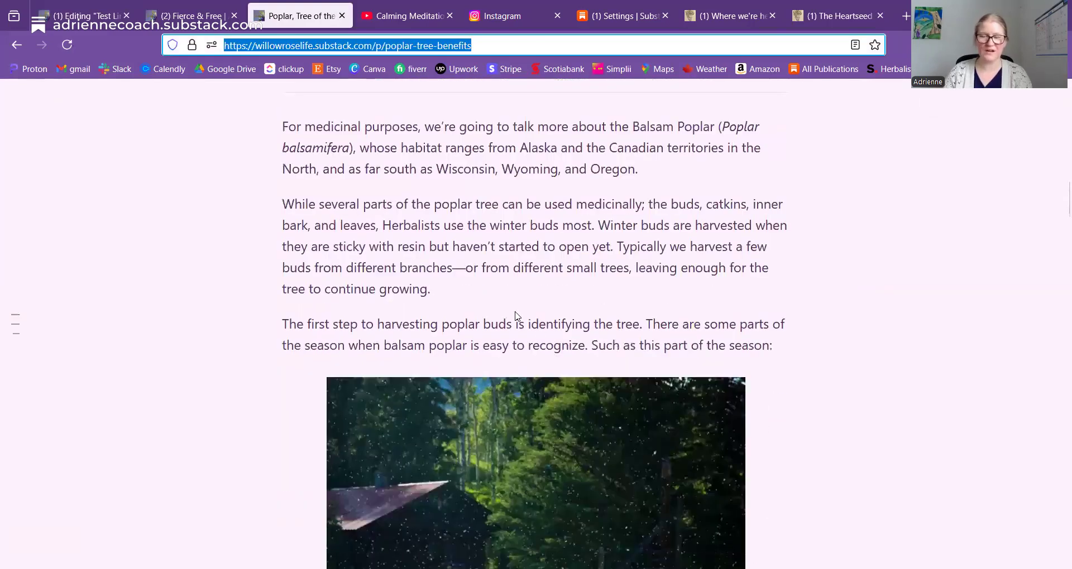
pyautogui.scroll(1, 481, 320)
pyautogui.moveTo(282, 278); pyautogui.dragTo(595, 302)
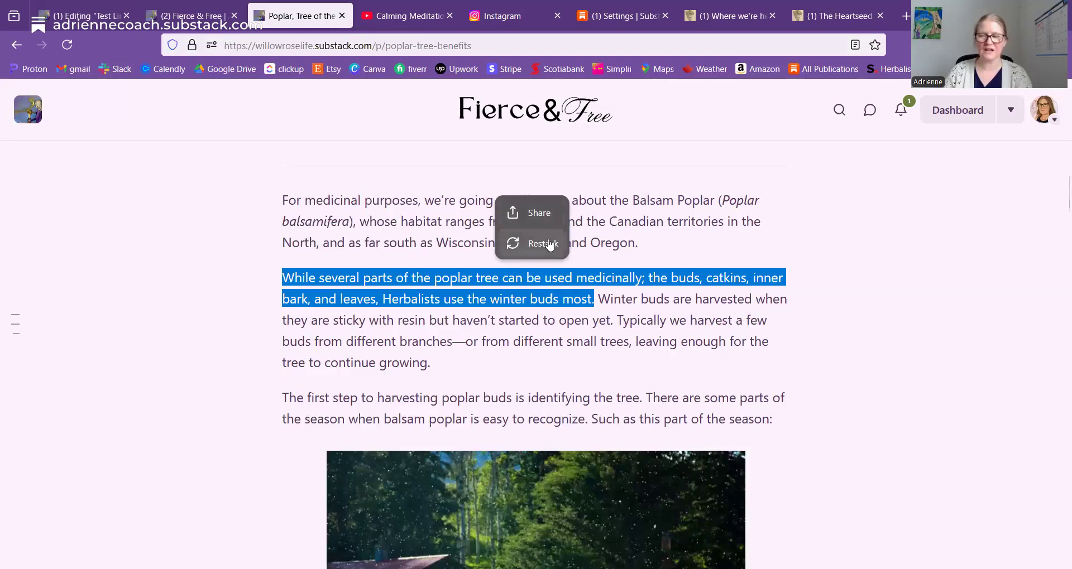
pyautogui.click(545, 212)
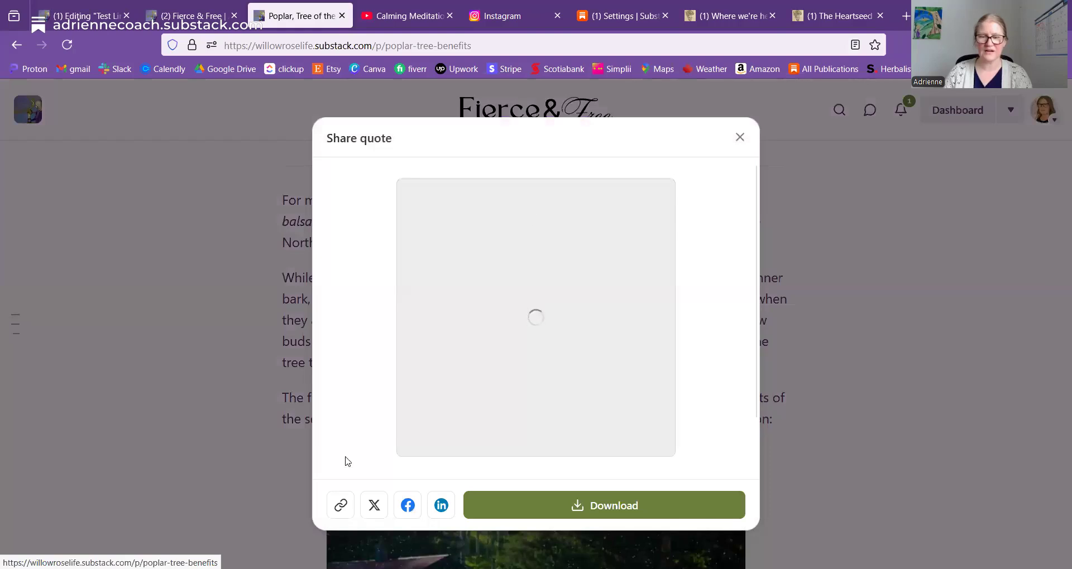
pyautogui.click(340, 506)
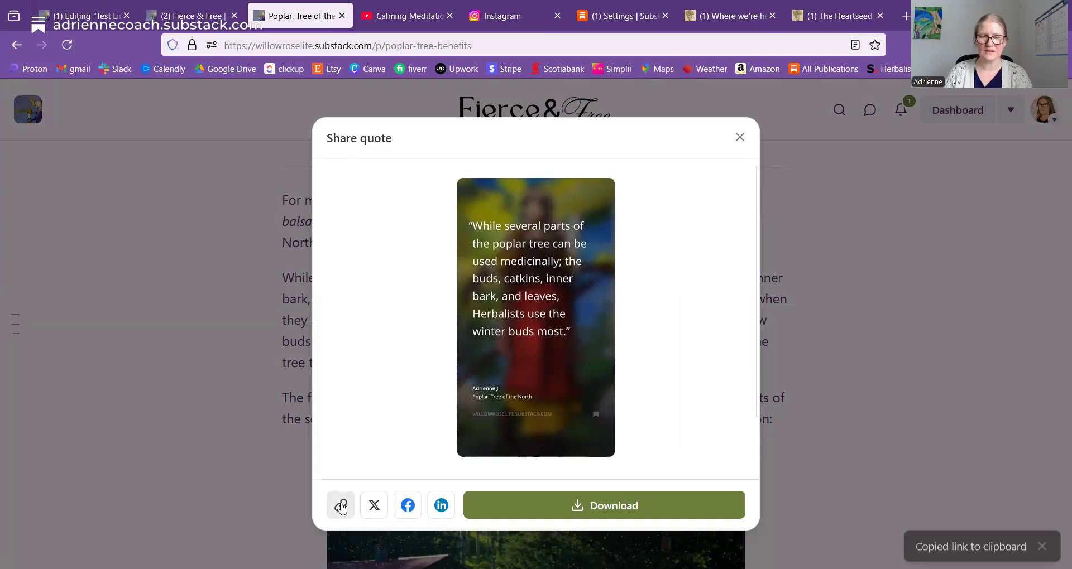
# Try embedding the copied quote link below the Heartseed post in the draft, and remove the inserted Poplar embed
pyautogui.click(83, 15)
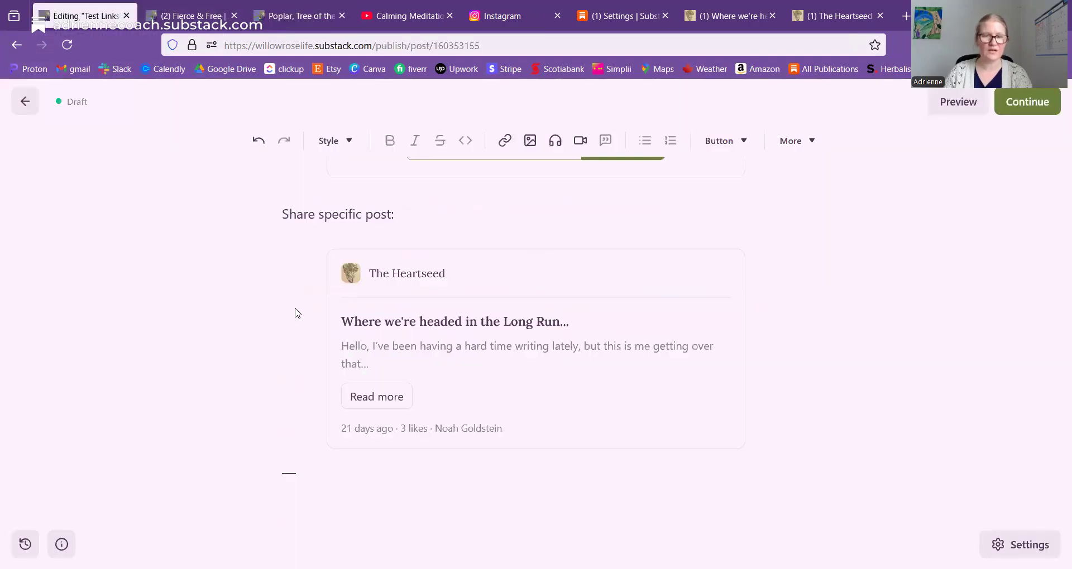
pyautogui.click(413, 466)
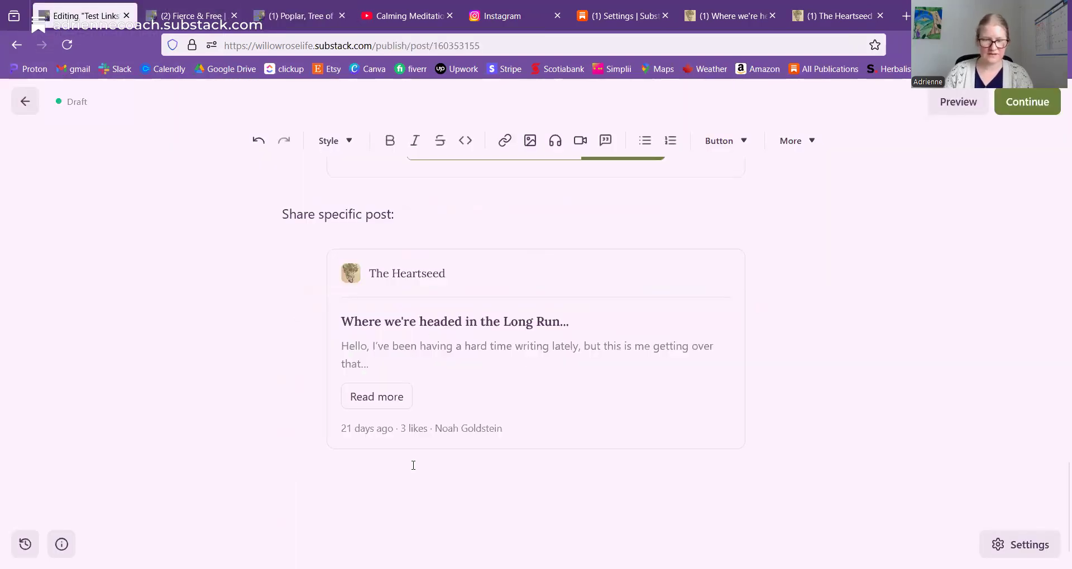
pyautogui.hotkey('ctrl', 'v')
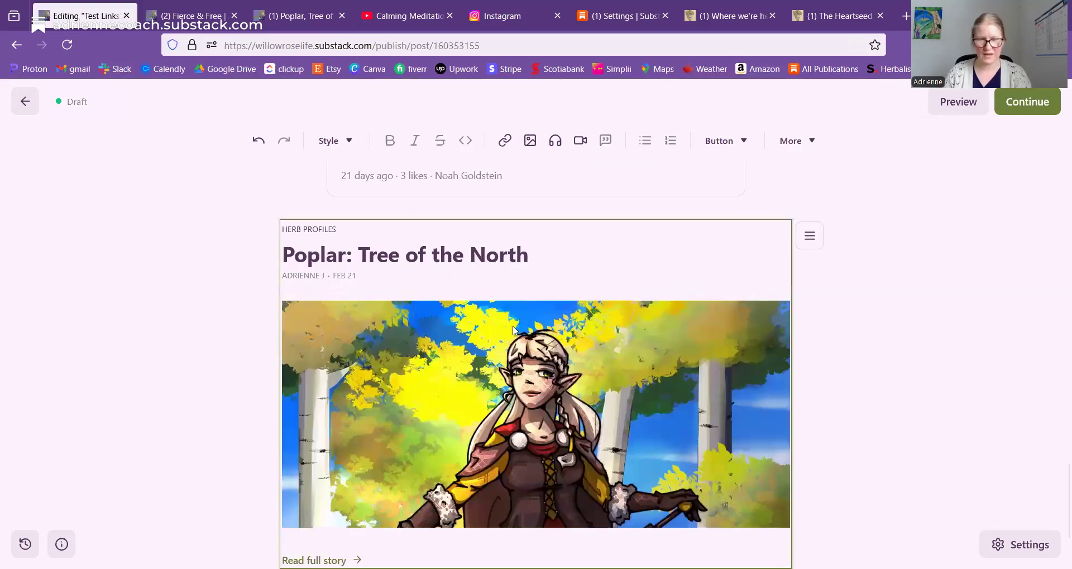
pyautogui.scroll(-2, 495, 405)
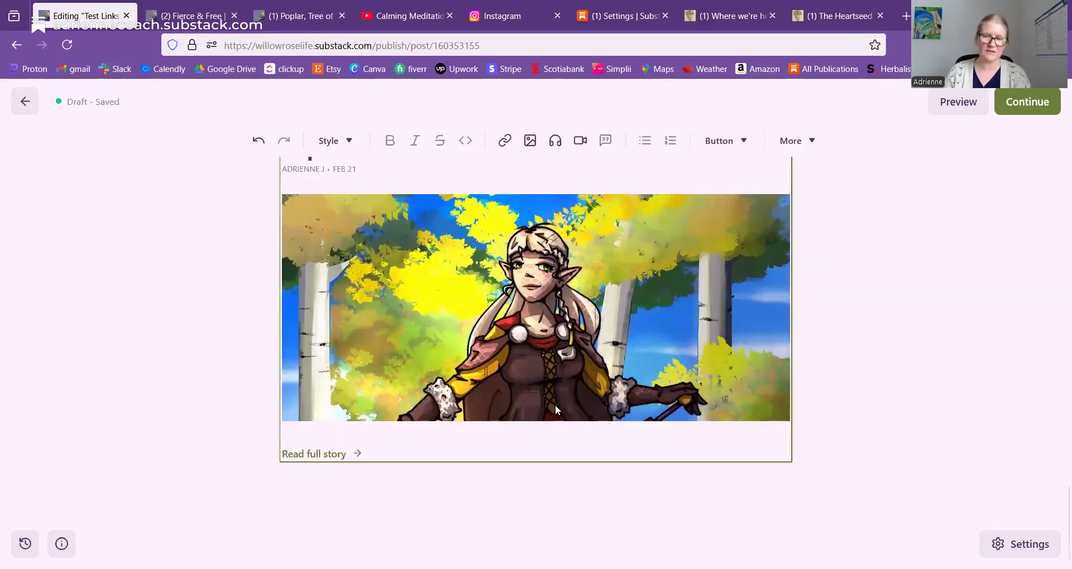
pyautogui.scroll(4, 560, 408)
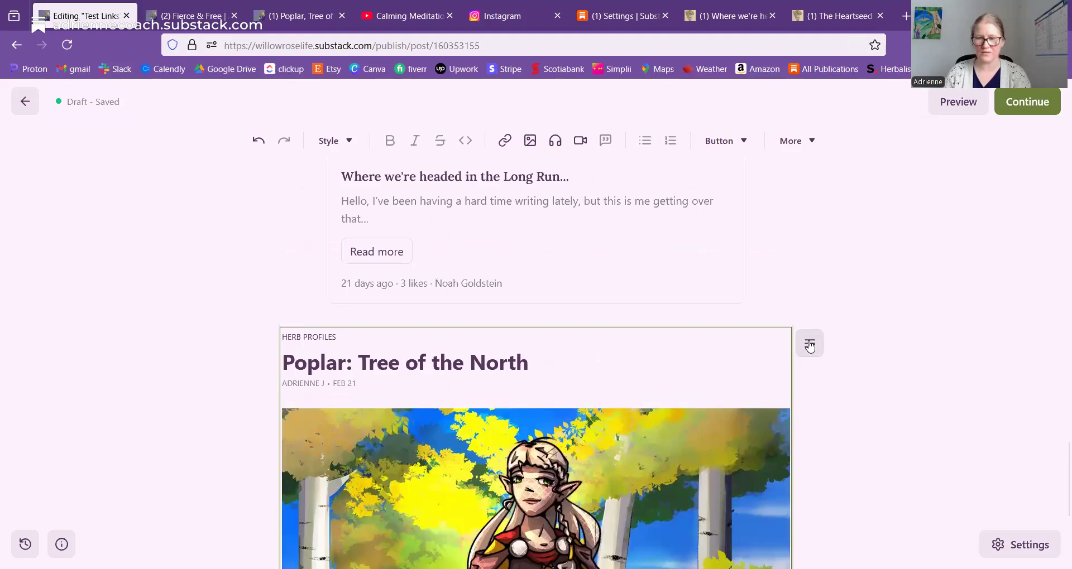
pyautogui.click(810, 346)
pyautogui.click(699, 525)
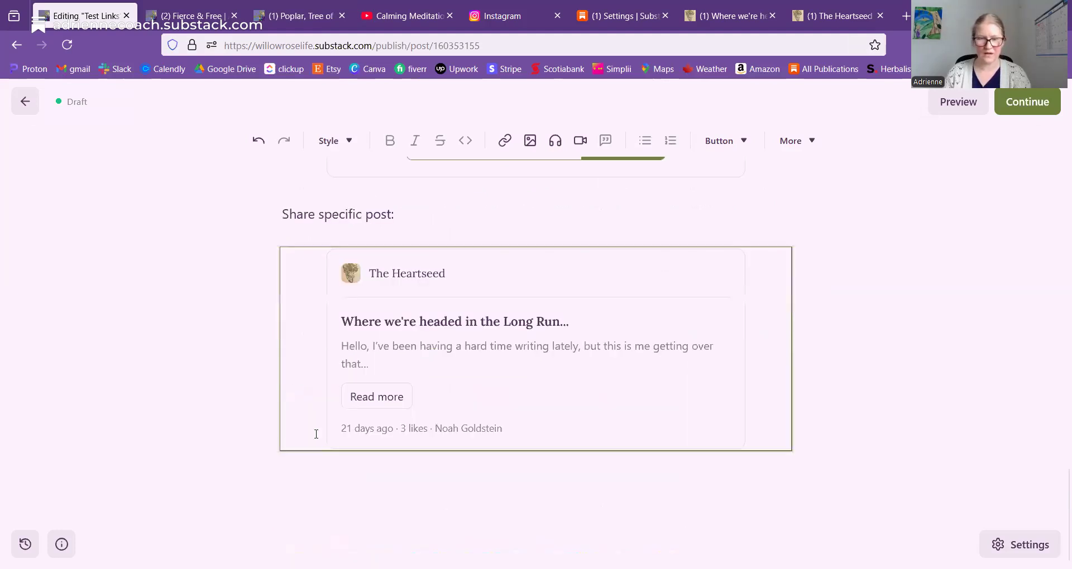
pyautogui.click(440, 487)
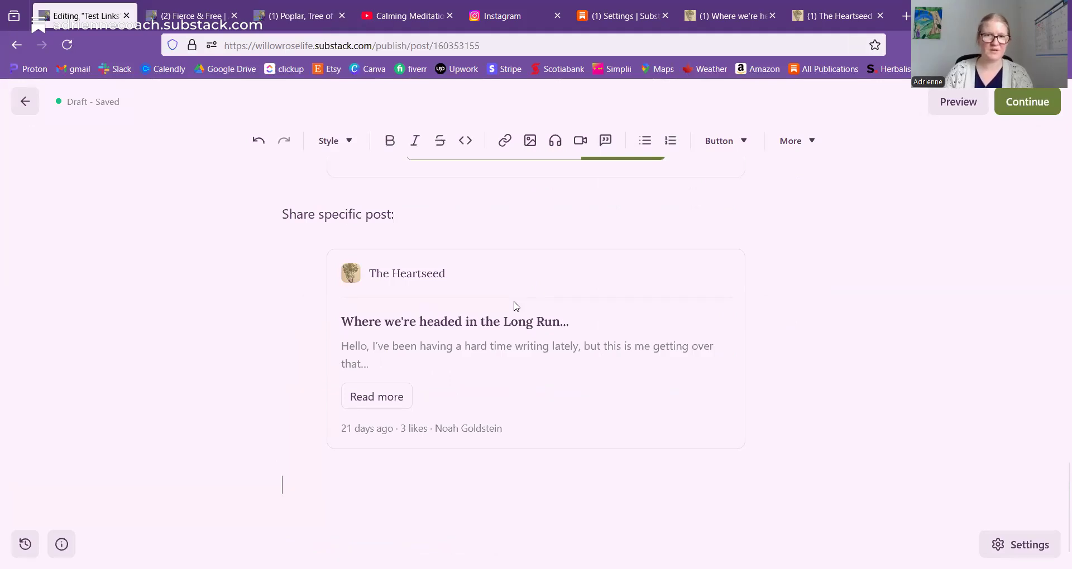
# Copy the address of the "Calming Meditation | 1 hour handpan music" YouTube video and embed it below the Heartseed post in the draft
pyautogui.click(393, 8)
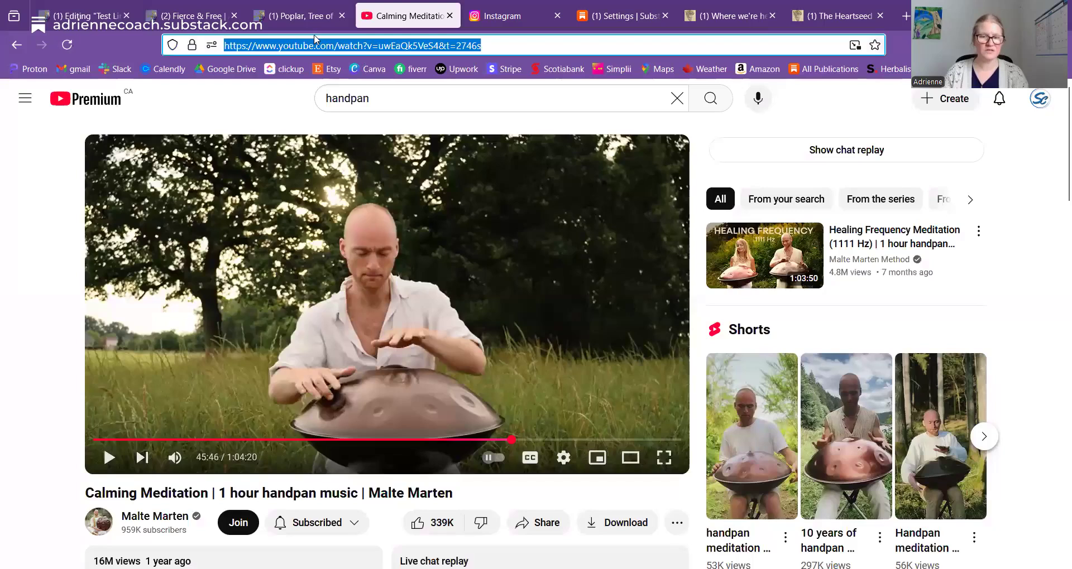
pyautogui.click(84, 16)
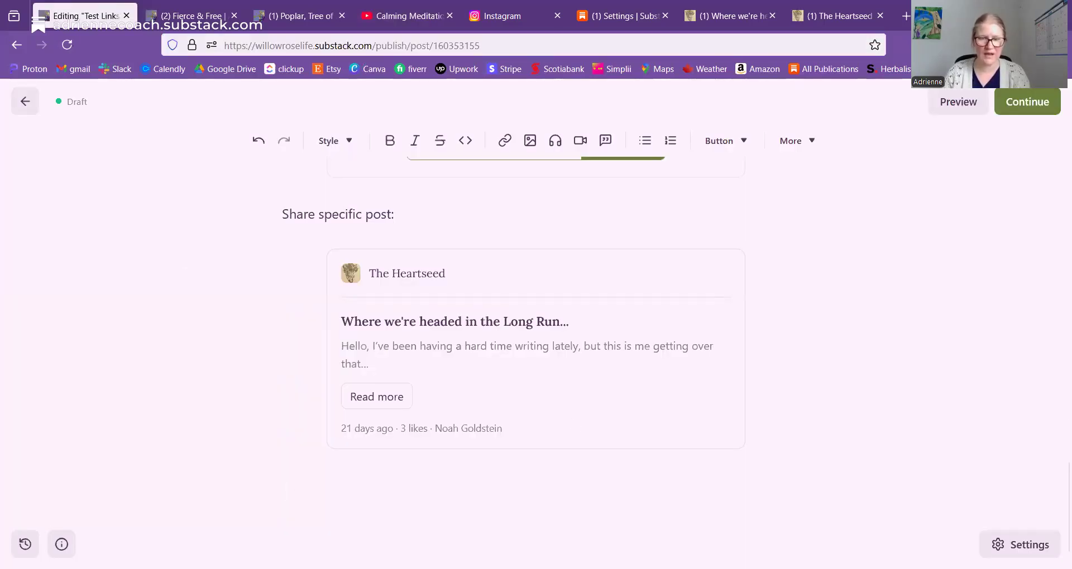
pyautogui.hotkey('ctrl', 'v')
pyautogui.scroll(-5, 572, 394)
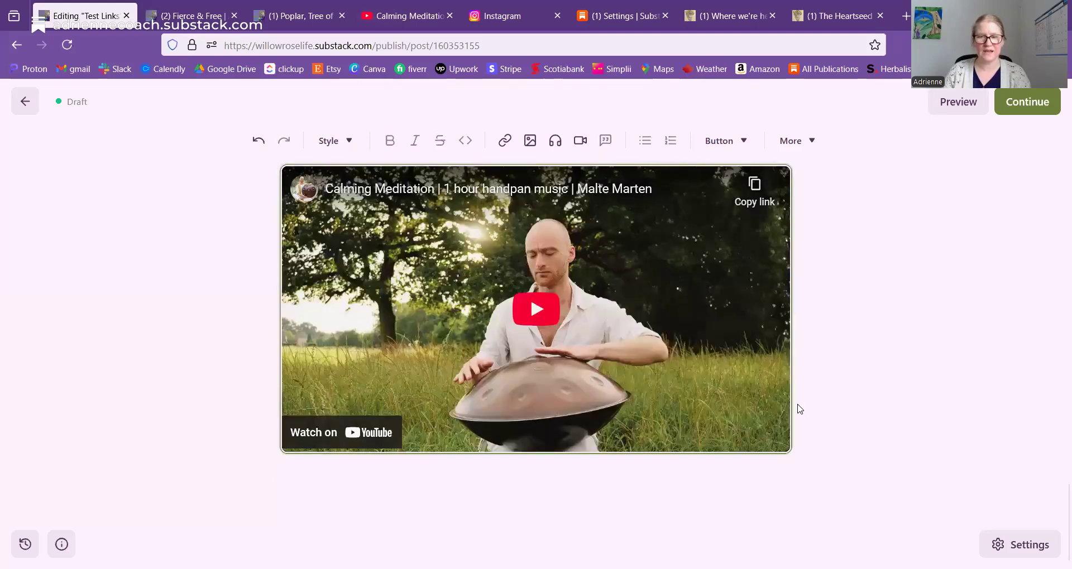
pyautogui.scroll(2, 799, 410)
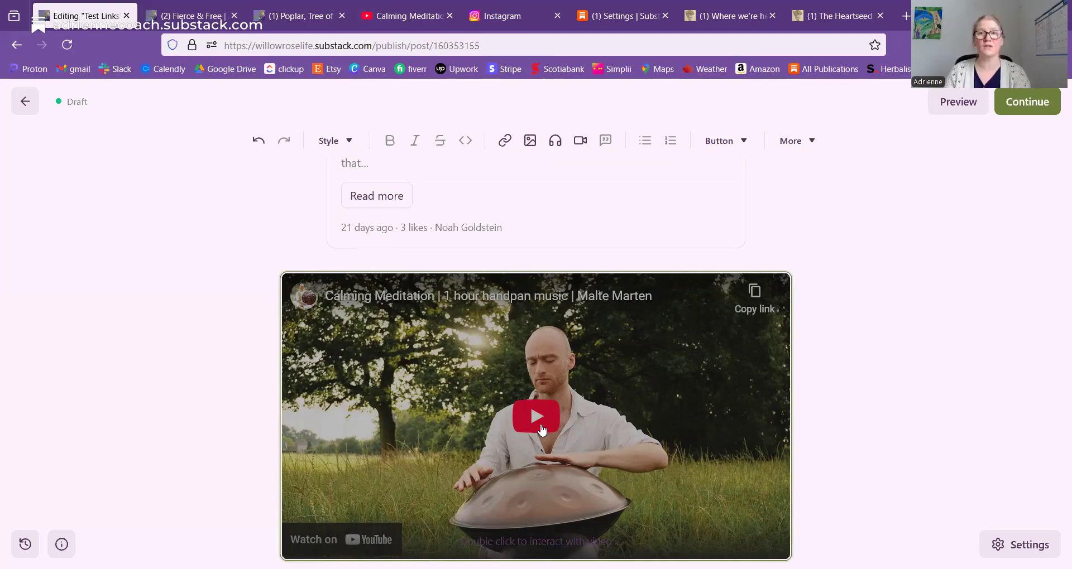
pyautogui.scroll(-2, 521, 502)
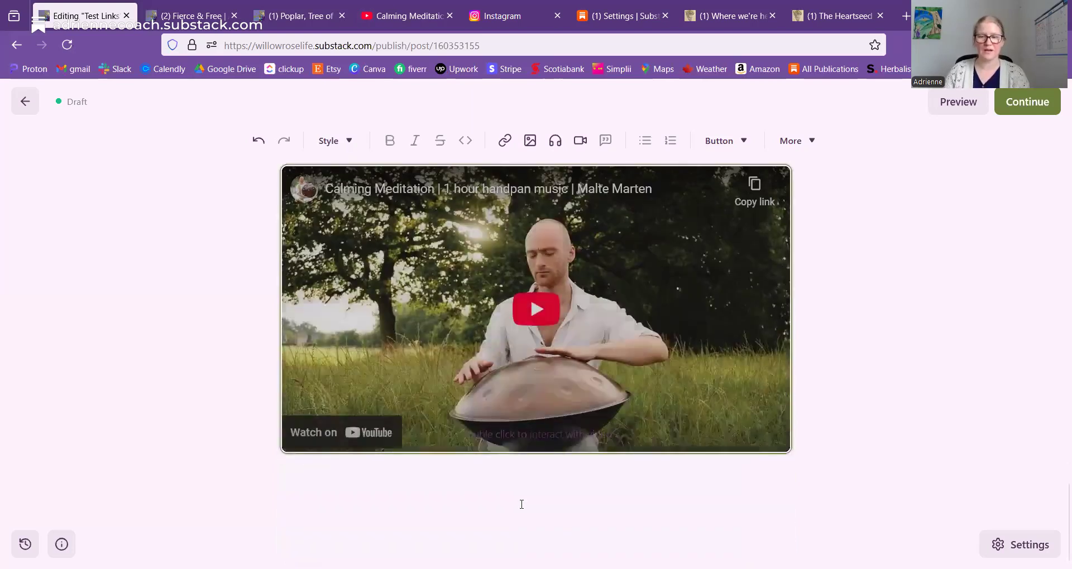
# Place the cursor on the line below the video embed, and copy the link of parenting.unlocked's "Reclaim Childhood" post on Instagram
pyautogui.click(522, 502)
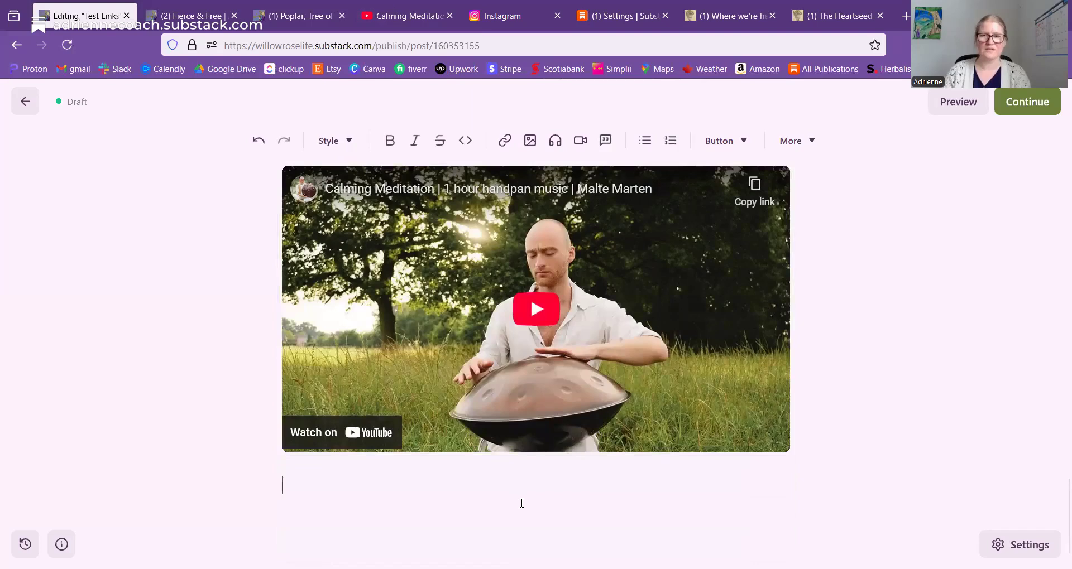
pyautogui.click(502, 16)
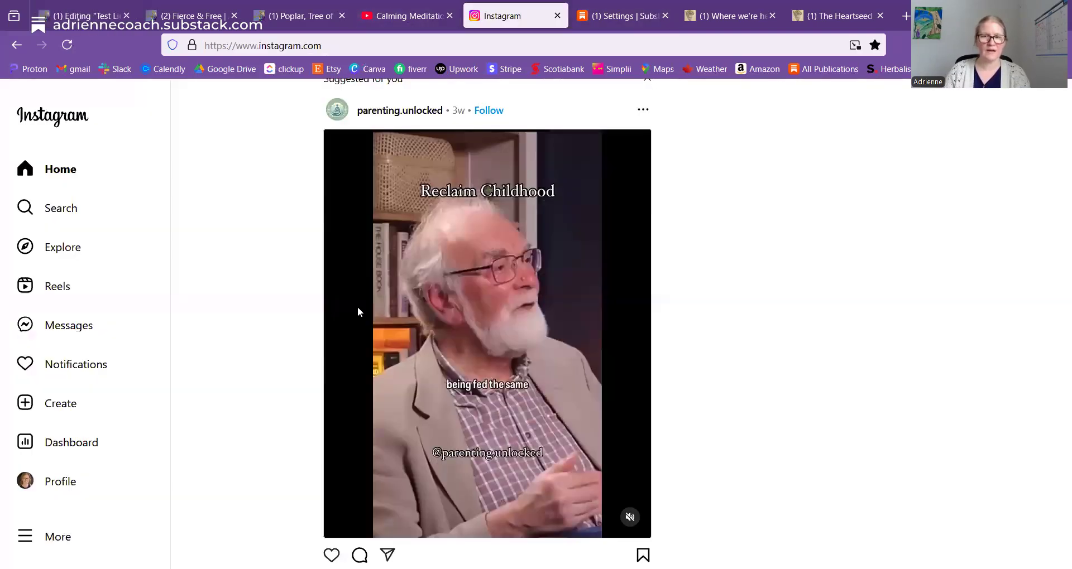
pyautogui.scroll(1, 641, 189)
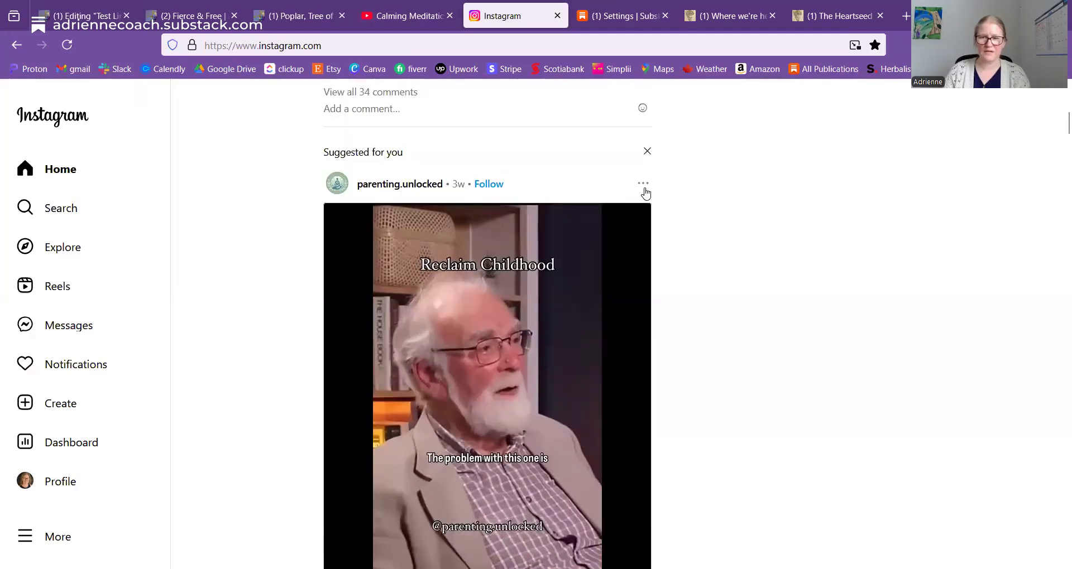
pyautogui.click(643, 184)
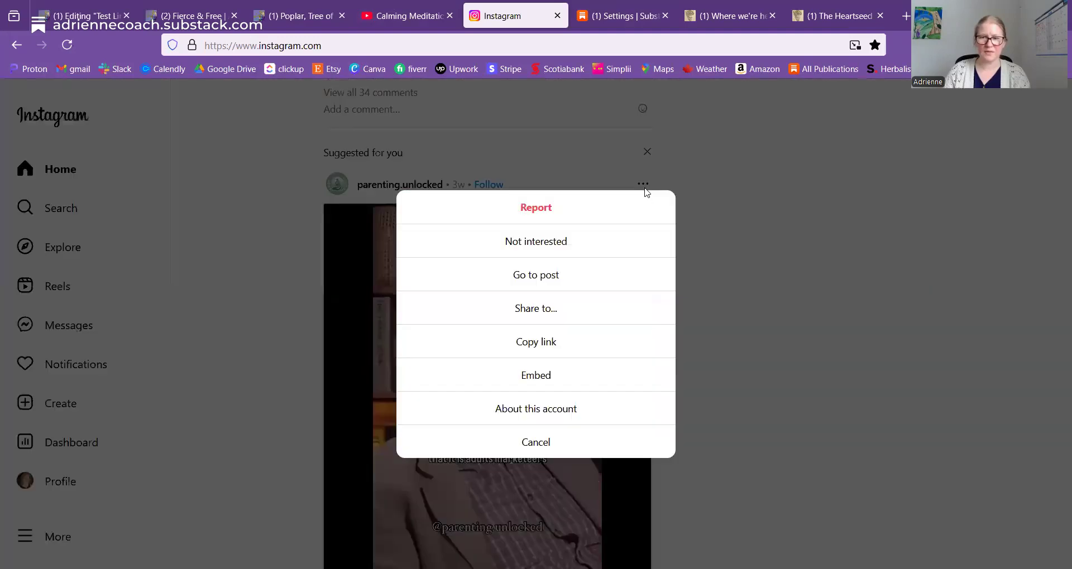
pyautogui.click(522, 341)
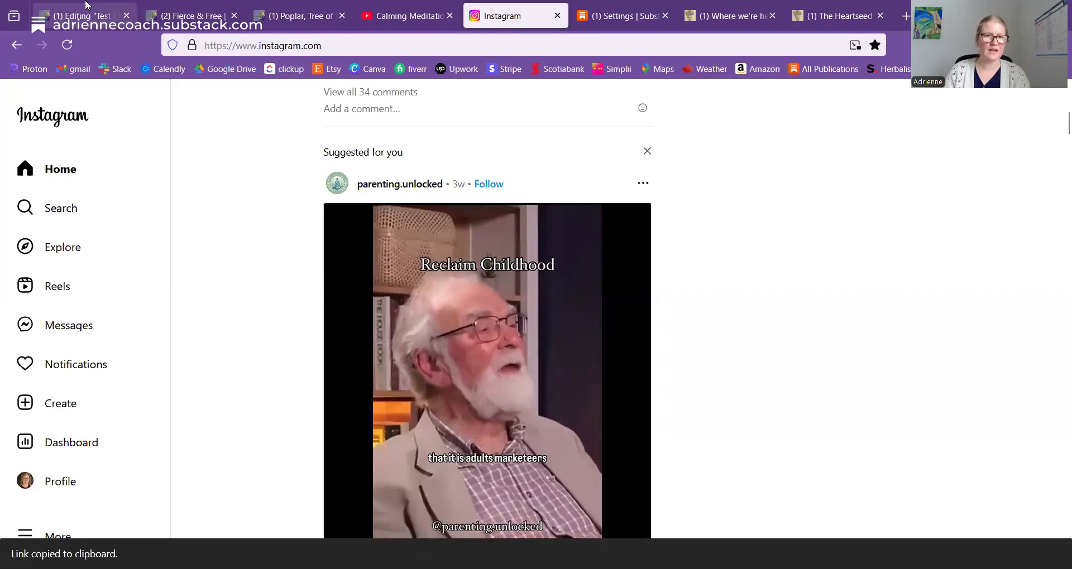
# Embed the copied Instagram post link beneath the YouTube video in the "Test Links" draft
pyautogui.click(86, 4)
pyautogui.hotkey('ctrl', 'v')
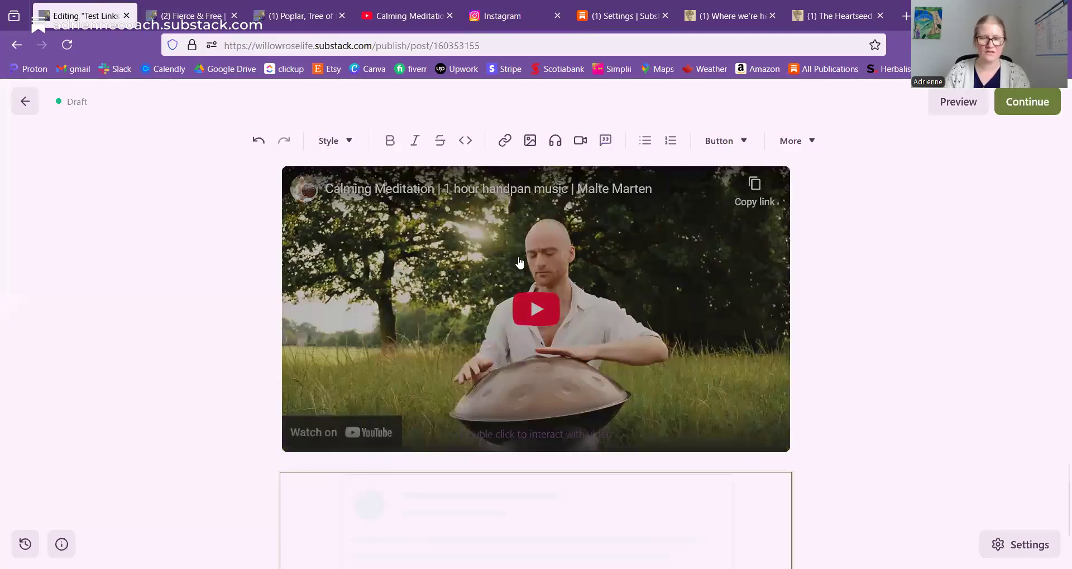
pyautogui.scroll(-5, 742, 328)
pyautogui.scroll(-3, 726, 402)
pyautogui.scroll(2, 764, 444)
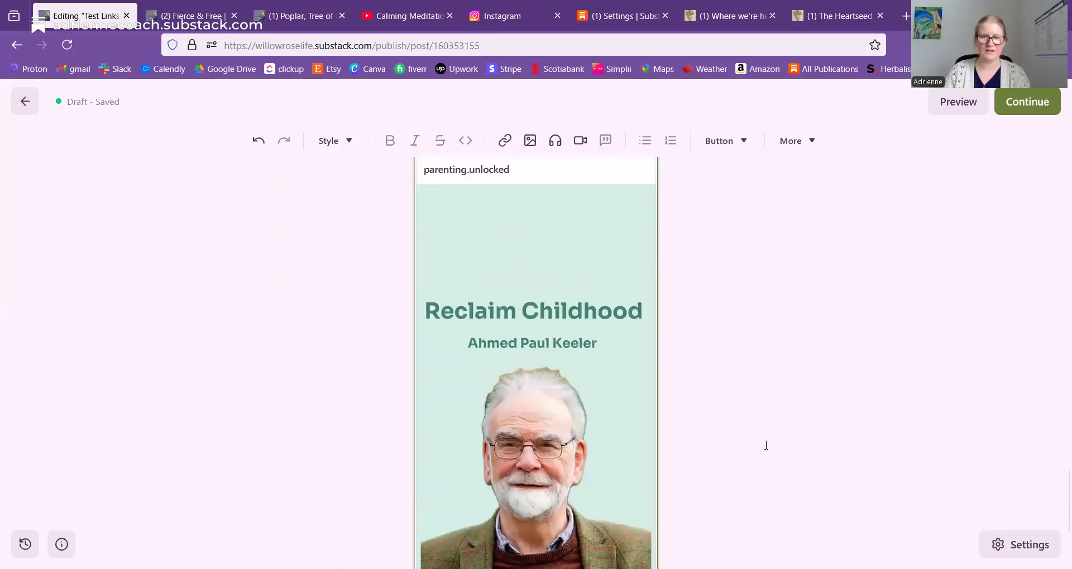
# Open the original Instagram post from its embed to check where it leads, and return to the draft
pyautogui.click(553, 414)
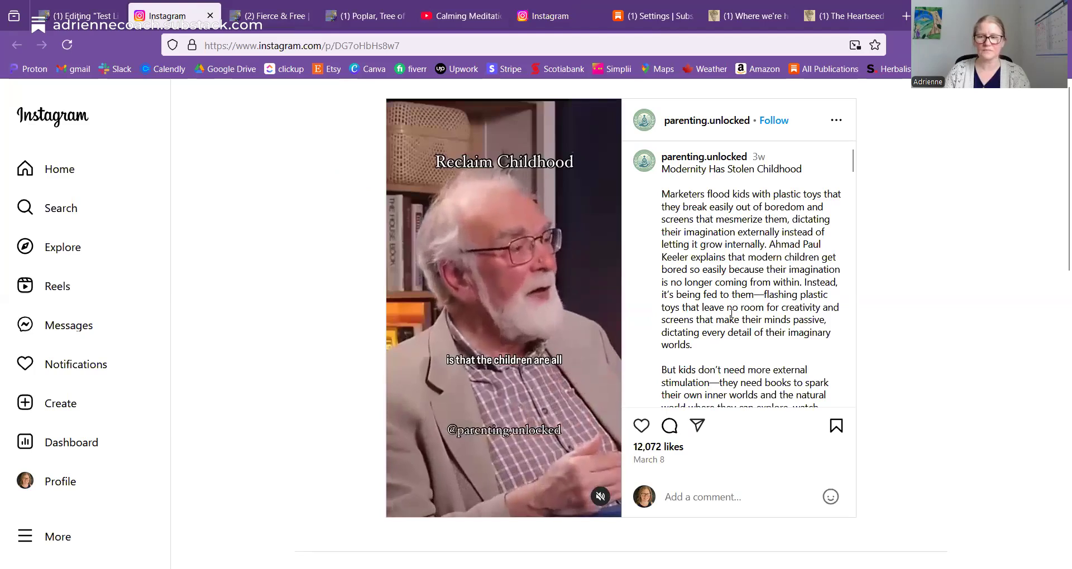
pyautogui.scroll(-5, 731, 314)
pyautogui.click(78, 15)
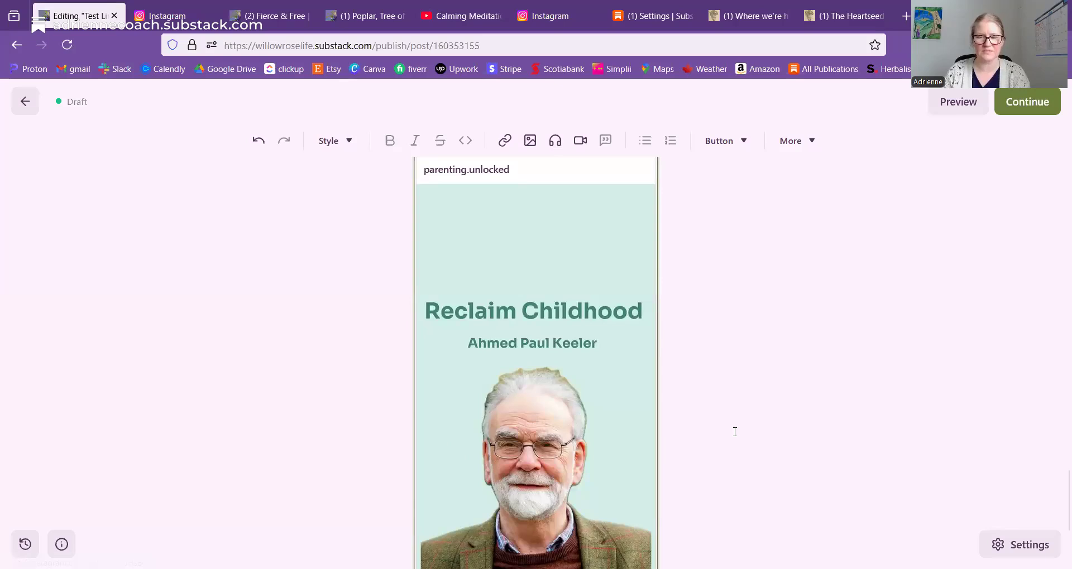
# Review the draft's embeds from the Instagram post at the end back up to the "Test Links" title
pyautogui.scroll(-3, 735, 431)
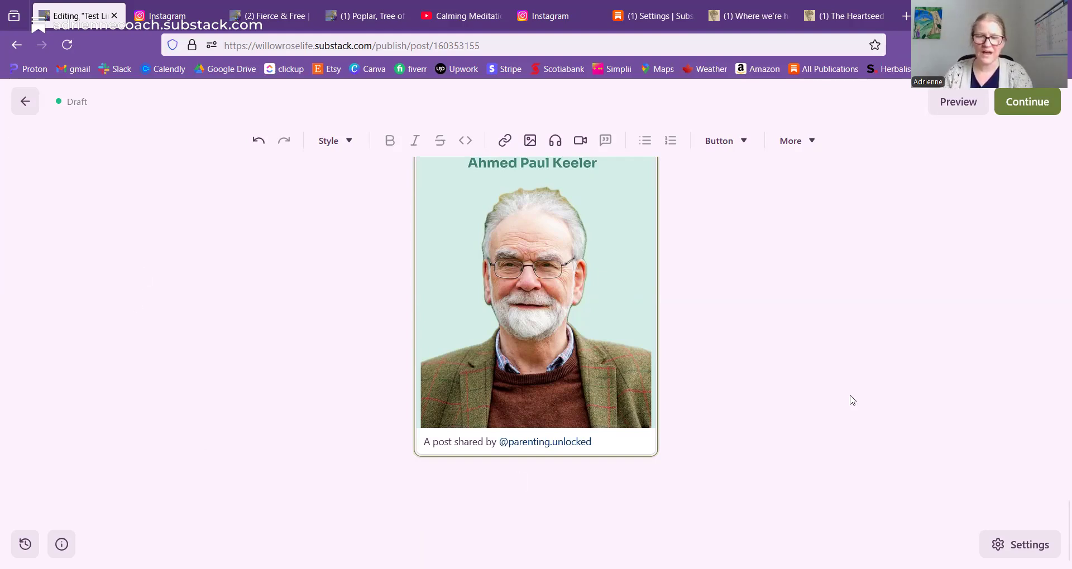
pyautogui.scroll(15, 819, 467)
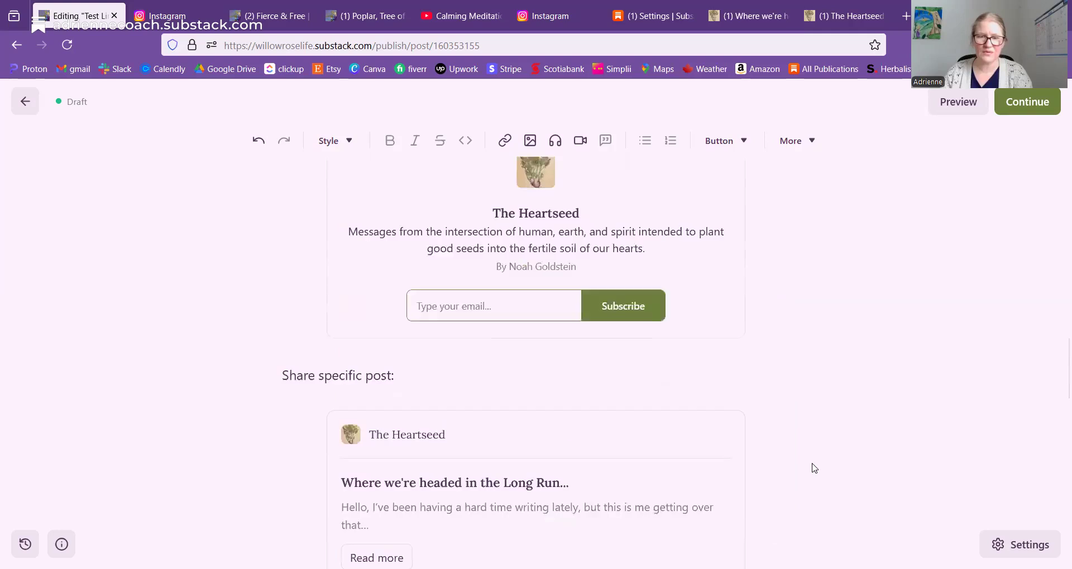
pyautogui.scroll(15, 812, 469)
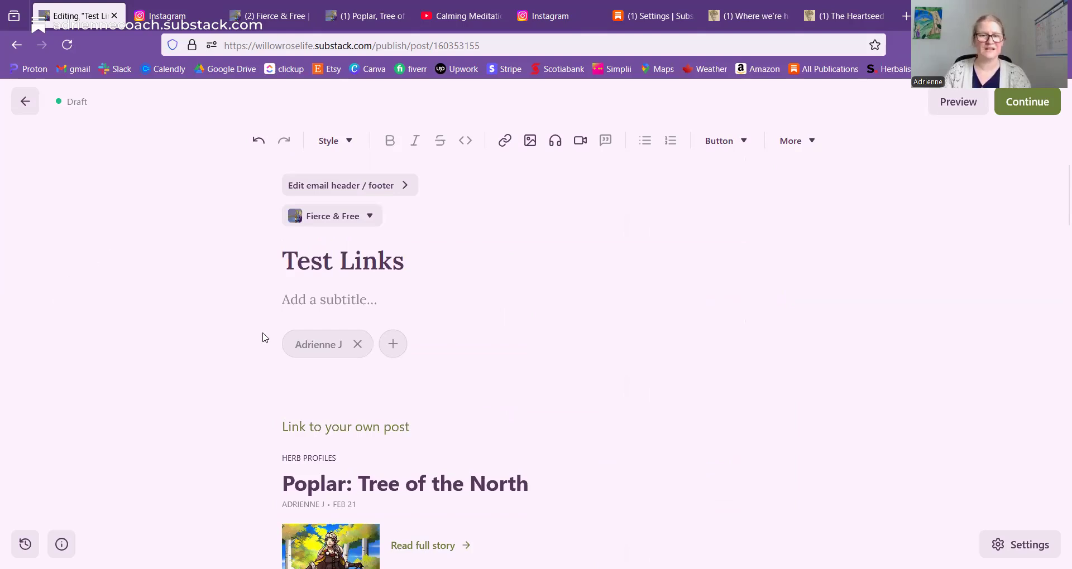
pyautogui.scroll(-4, 588, 354)
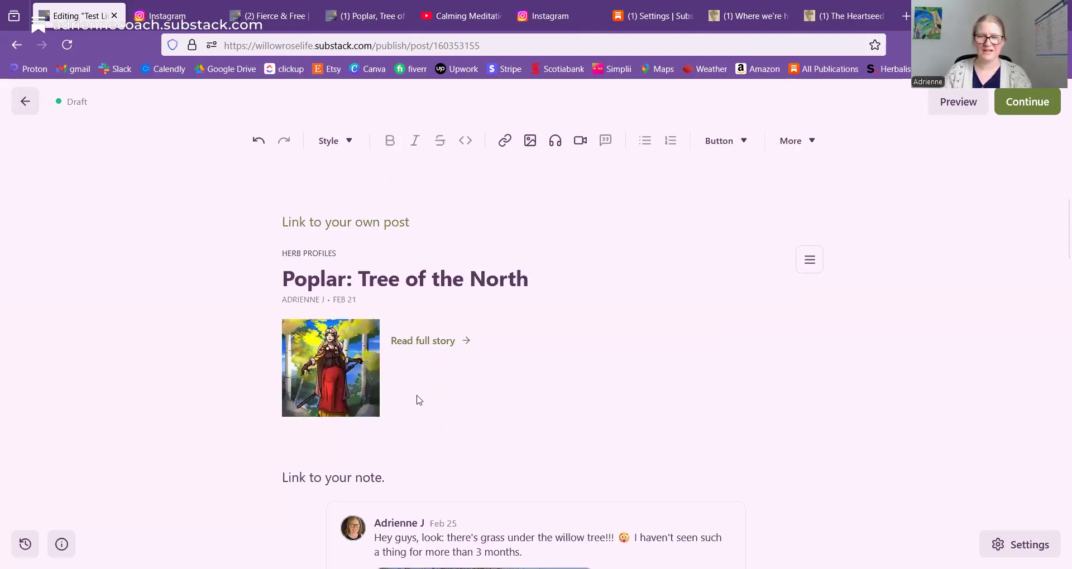
pyautogui.scroll(4, 417, 400)
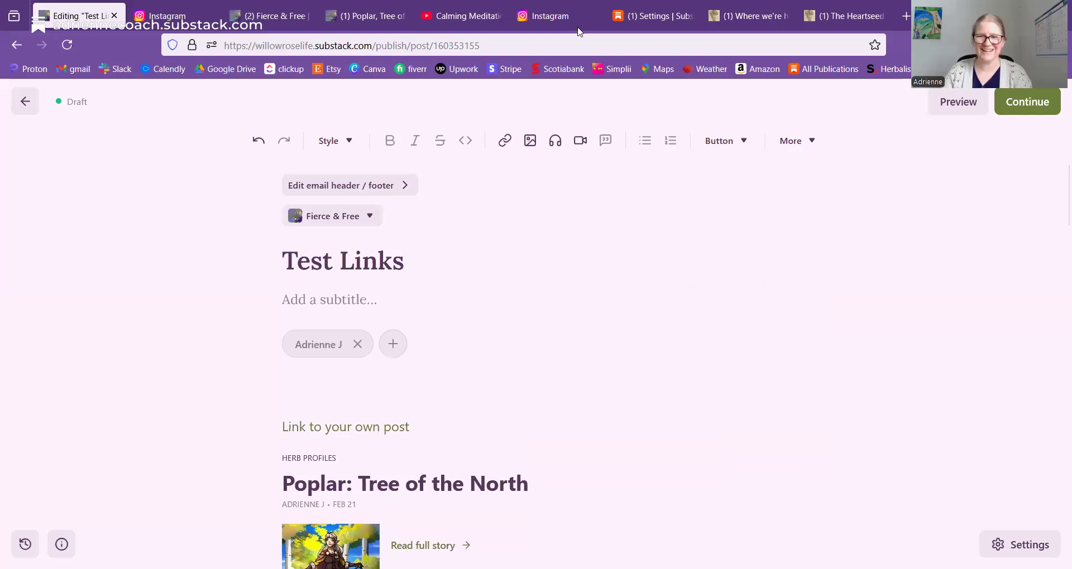